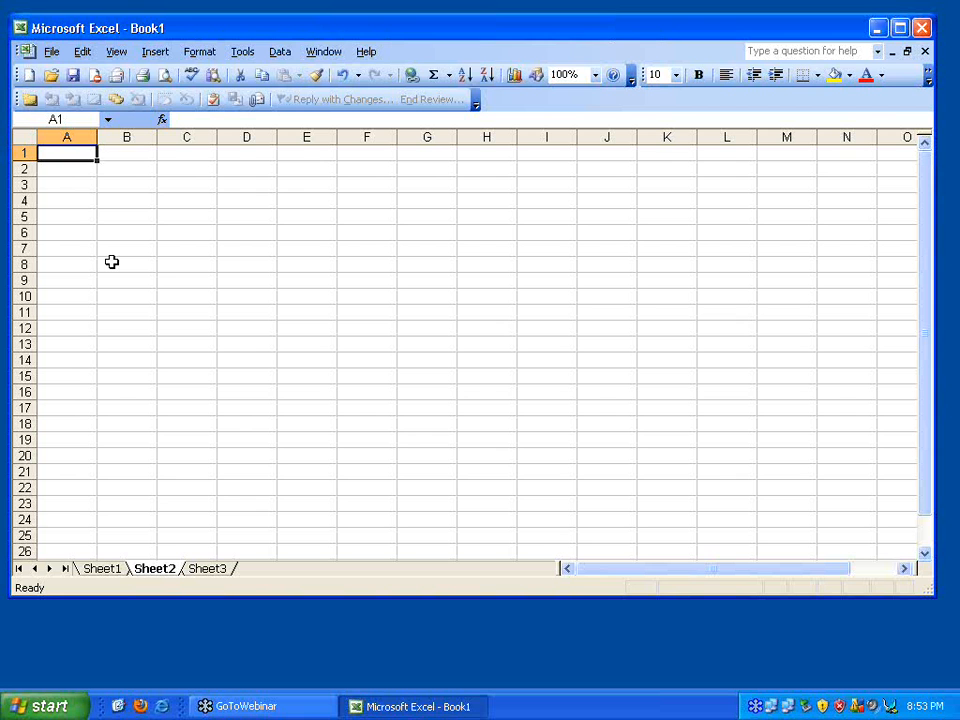
# Enter headings Match Number, Team A, Team B and DOM in A1:D1, widening column A
pyautogui.write('Mat')
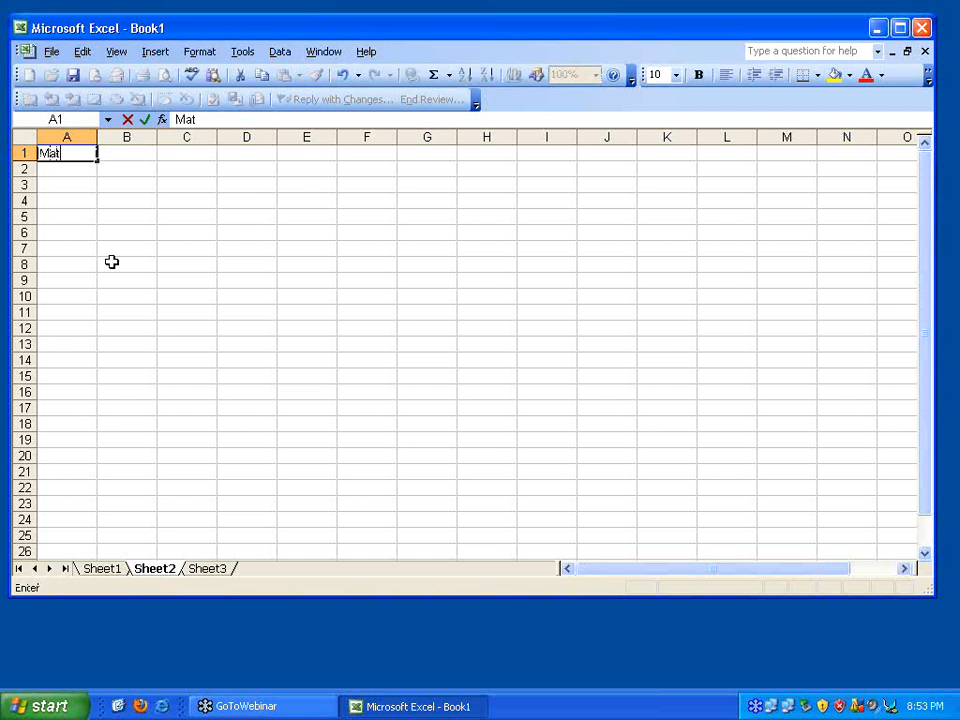
pyautogui.write('ch Number')
pyautogui.press('Tab')
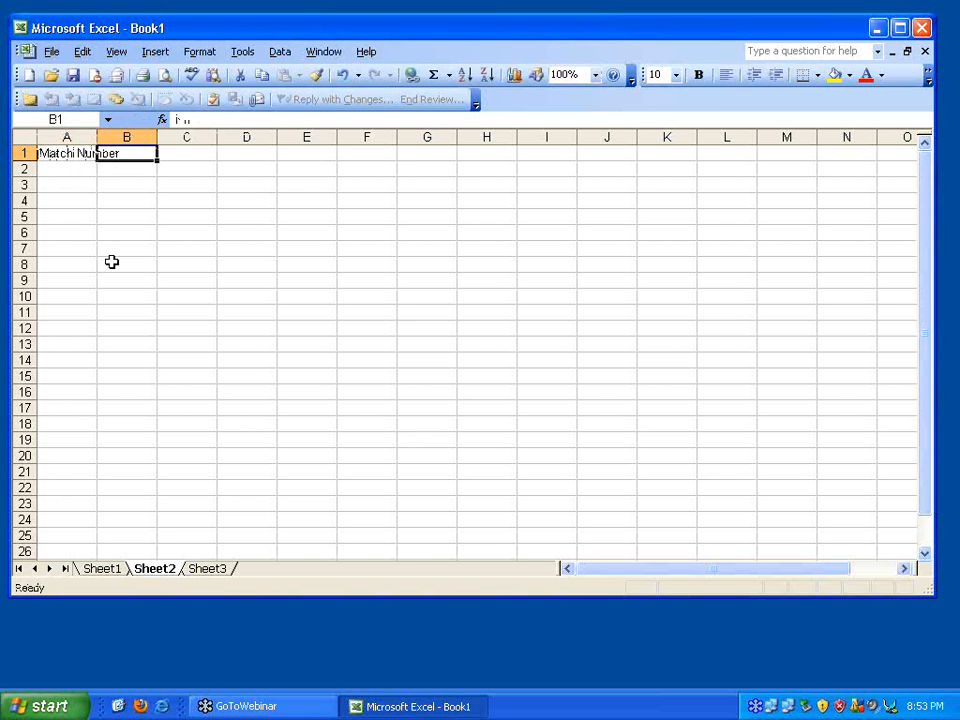
pyautogui.moveTo(97, 141); pyautogui.dragTo(124, 141)
pyautogui.write('Team A')
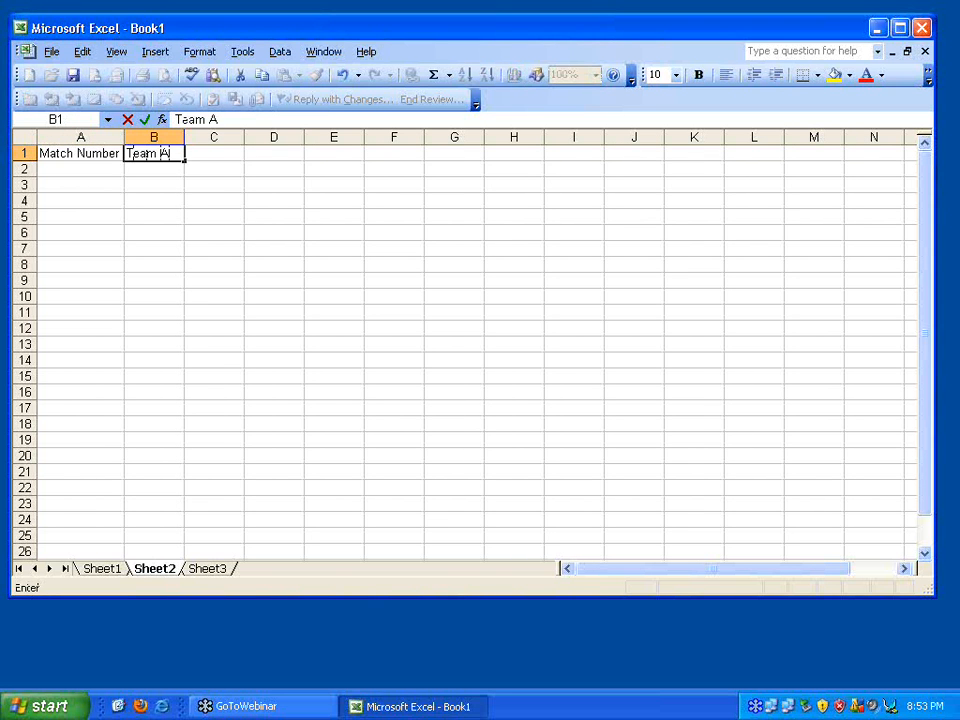
pyautogui.press('Tab')
pyautogui.write('Team B')
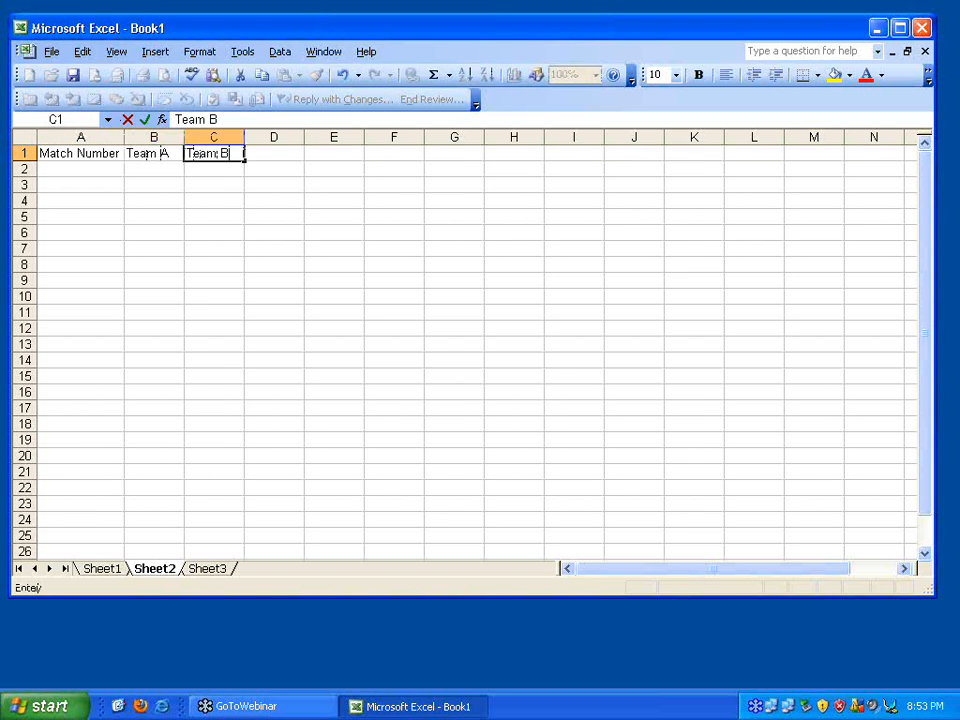
pyautogui.press('Tab')
pyautogui.write('DOM')
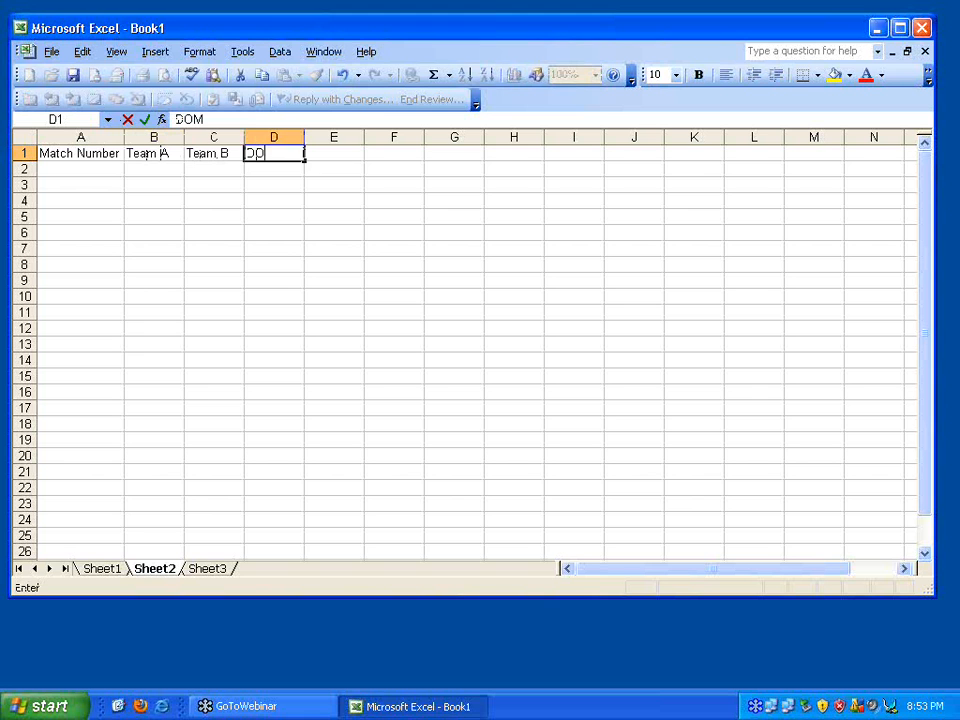
pyautogui.press('Tab')
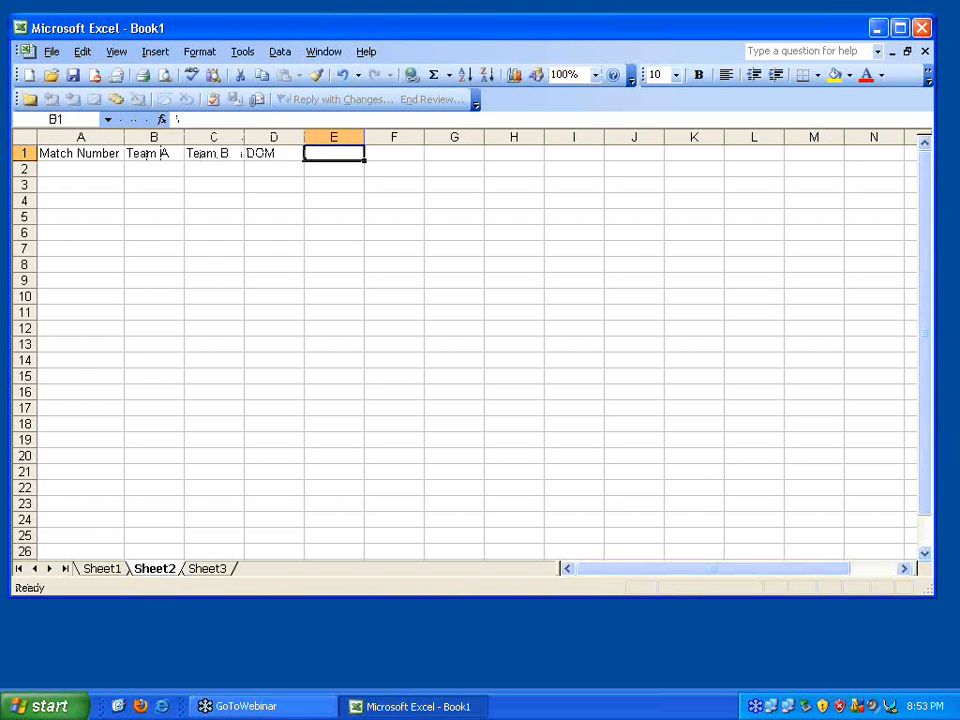
# Add Umpire1 and Umpire2 headings in F1:G1 and set E1 to ScoreA
pyautogui.write('Score')
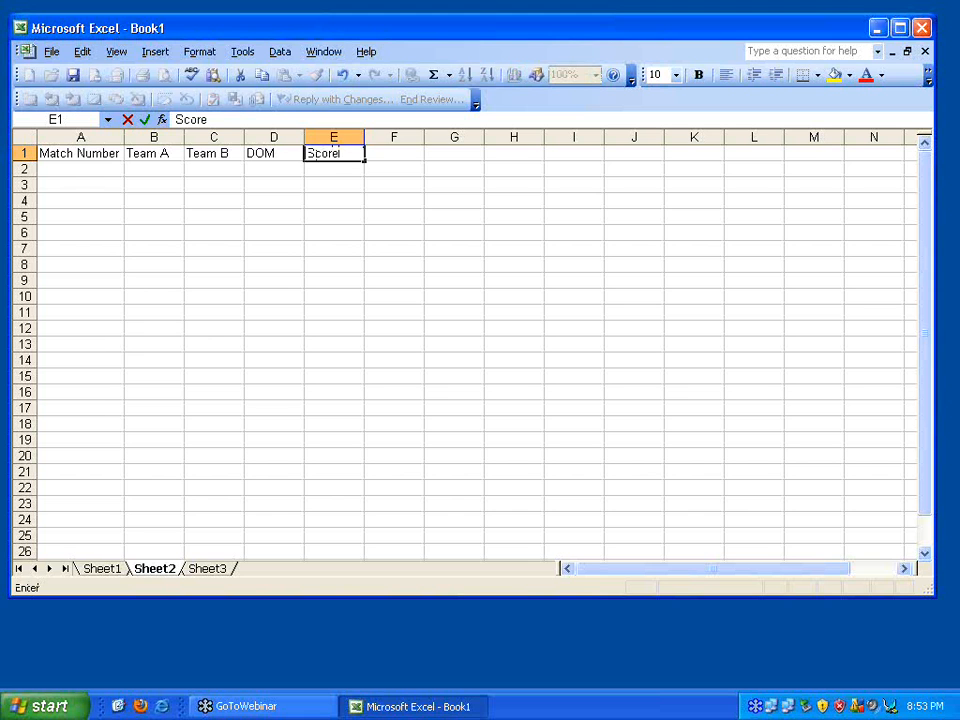
pyautogui.press('Tab')
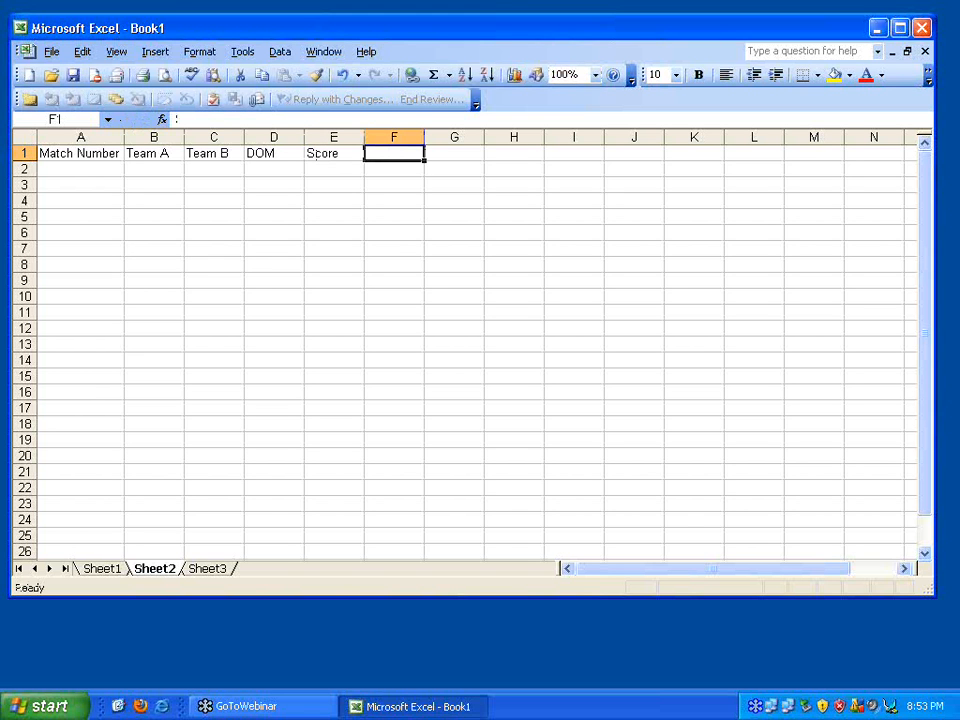
pyautogui.press('Down')
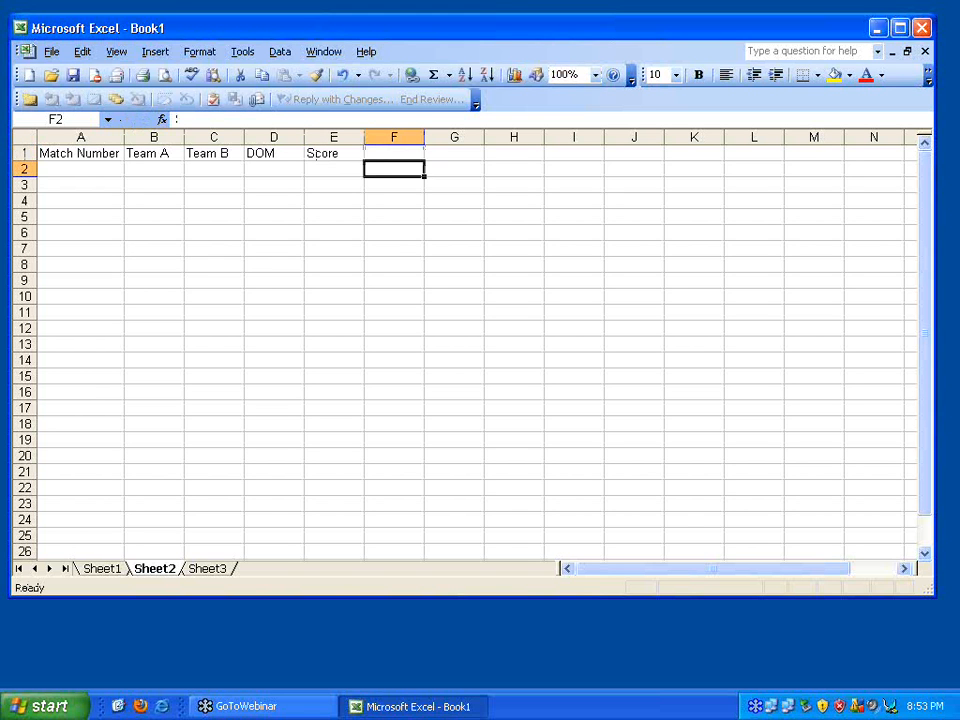
pyautogui.press('Up')
pyautogui.write('Ump')
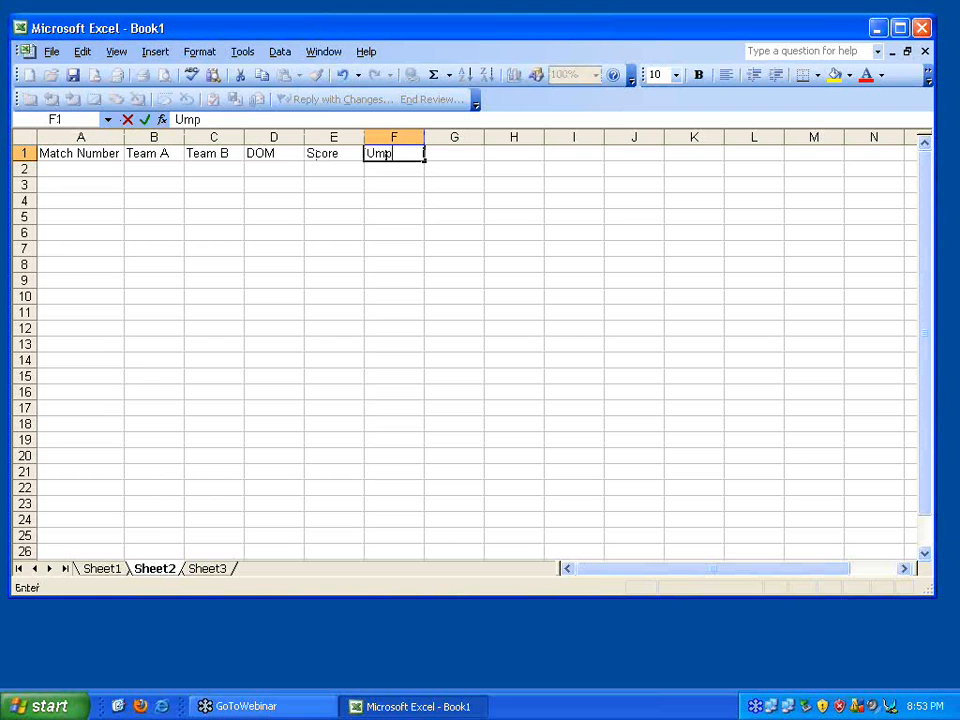
pyautogui.write('ire1')
pyautogui.press('Tab')
pyautogui.write('Umpire2')
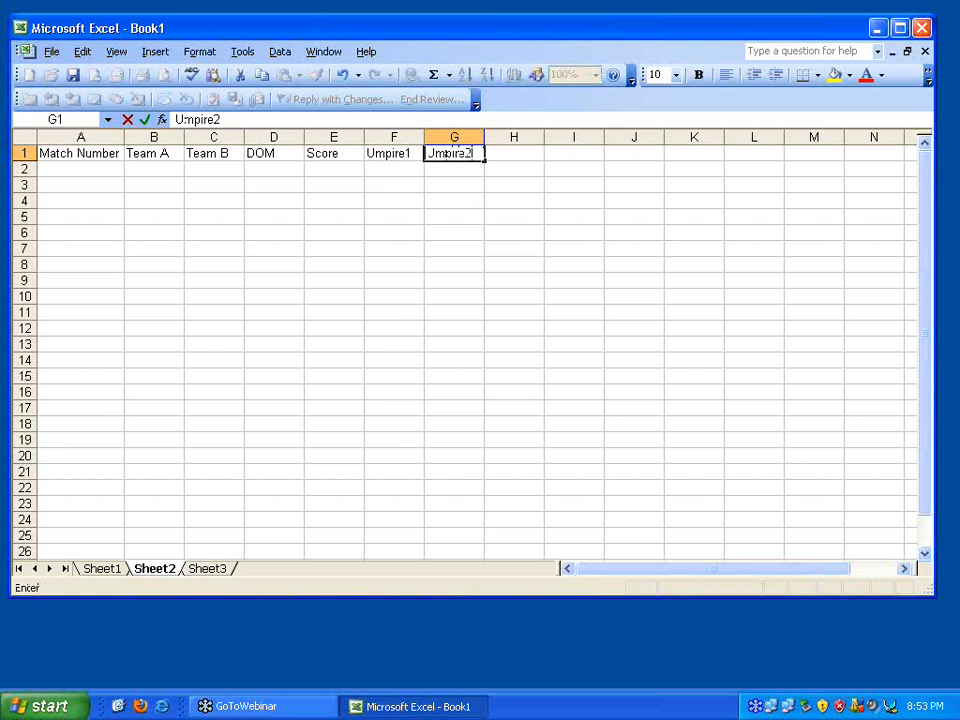
pyautogui.press('Left')
pyautogui.press('Left')
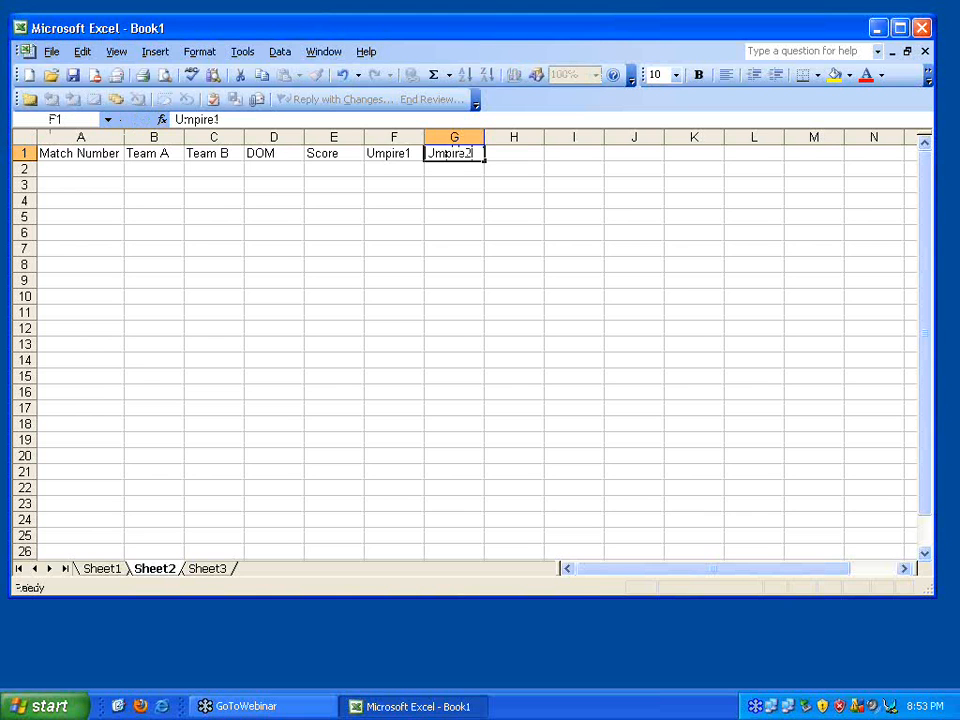
pyautogui.write('ScoreA')
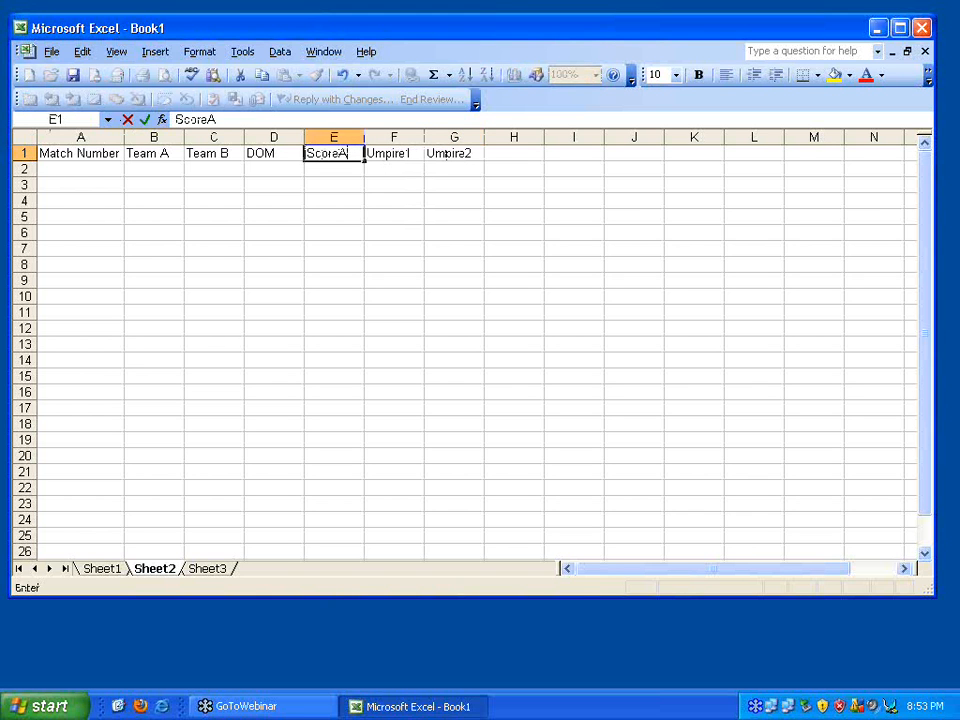
# Add the ScoreB heading in H1 and Winner in I1
pyautogui.click(447, 153)
pyautogui.press('Right')
pyautogui.write('A')
pyautogui.press('BackSpace')
pyautogui.write('ScoreB')
pyautogui.press('Return')
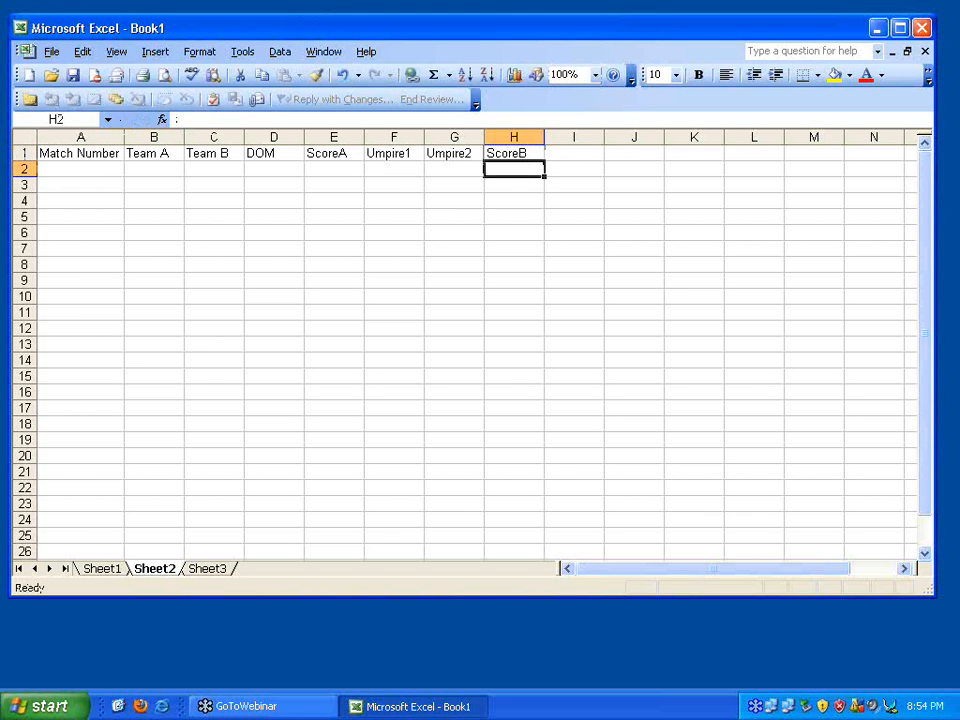
pyautogui.press('Up')
pyautogui.press('Right')
pyautogui.write('Winner')
pyautogui.press('Return')
pyautogui.press('Left')
pyautogui.press('Left')
pyautogui.press('Left')
pyautogui.press('Left')
pyautogui.press('Left')
pyautogui.press('Left')
pyautogui.press('Left')
pyautogui.press('Left')
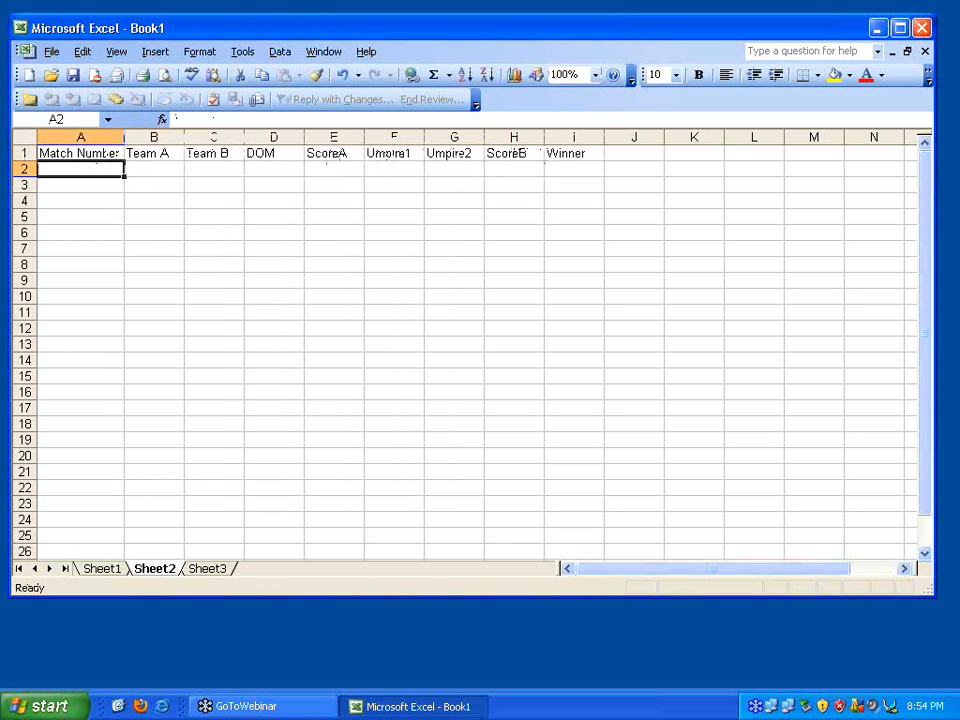
pyautogui.press('Up')
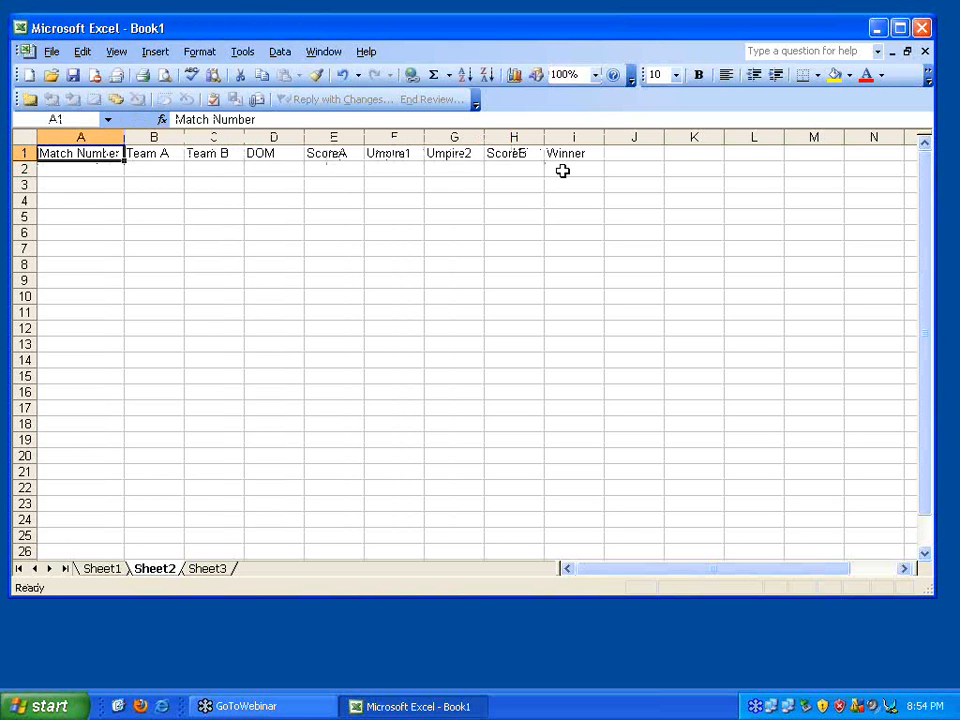
# Select header cells A1:I1 and give them a yellow fill colour
pyautogui.click(81, 168)
pyautogui.write('i')
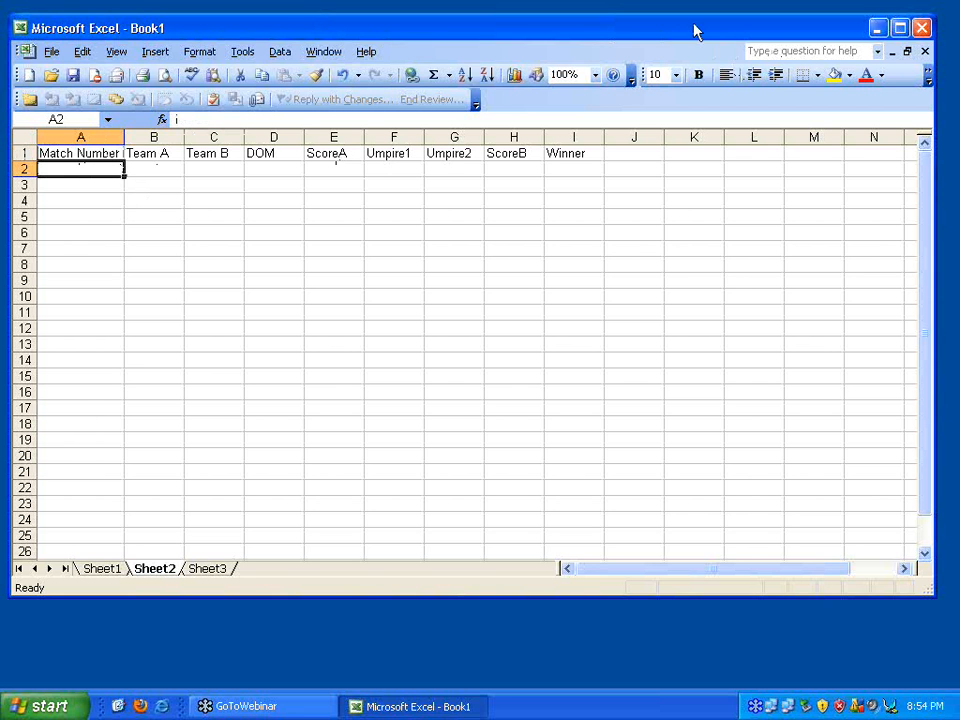
pyautogui.click(635, 175)
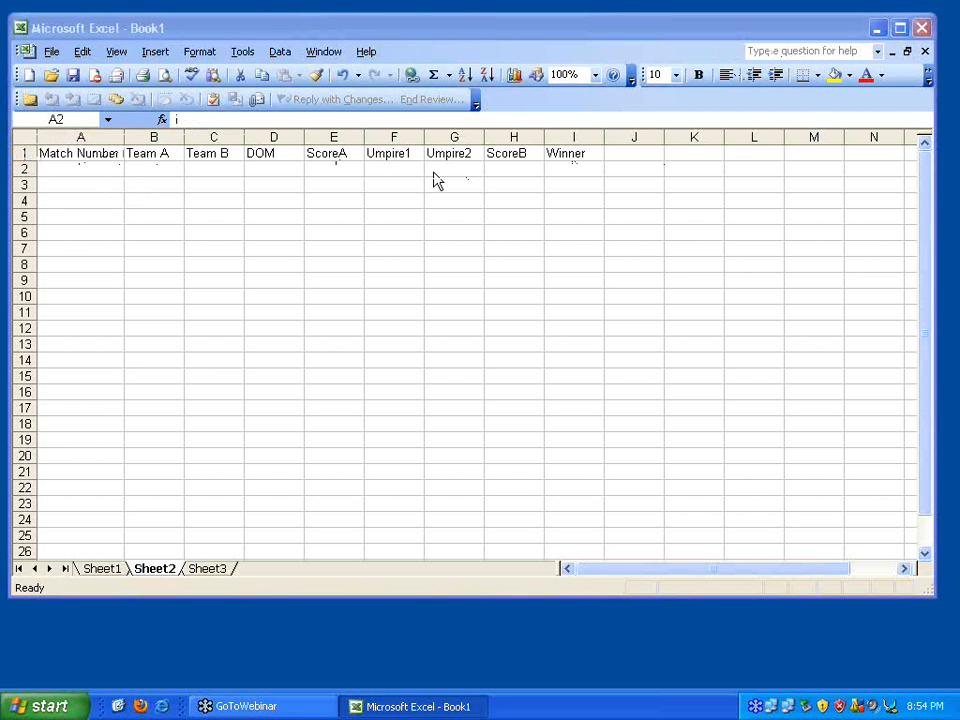
pyautogui.click(96, 165)
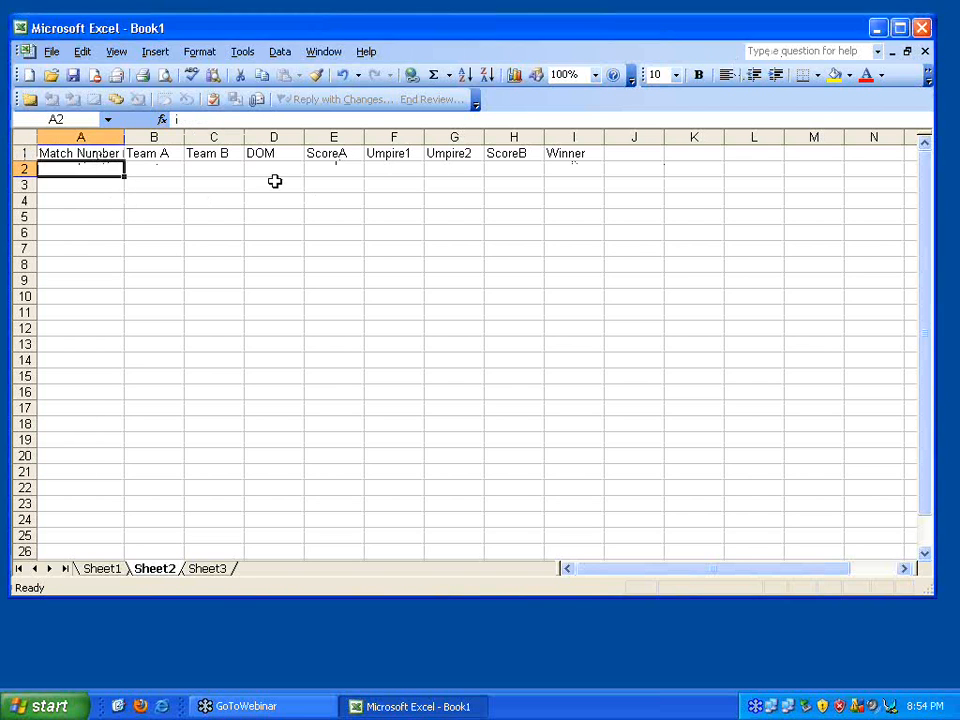
pyautogui.click(111, 153)
pyautogui.keyDown('shift'); pyautogui.click(567, 153); pyautogui.keyUp('shift')
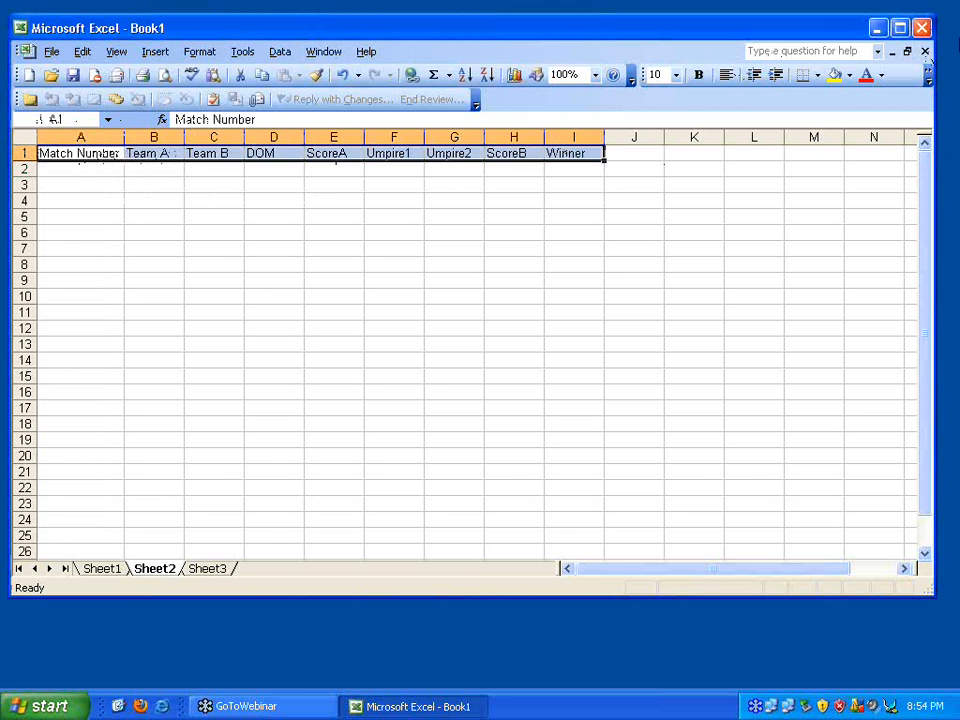
pyautogui.click(834, 75)
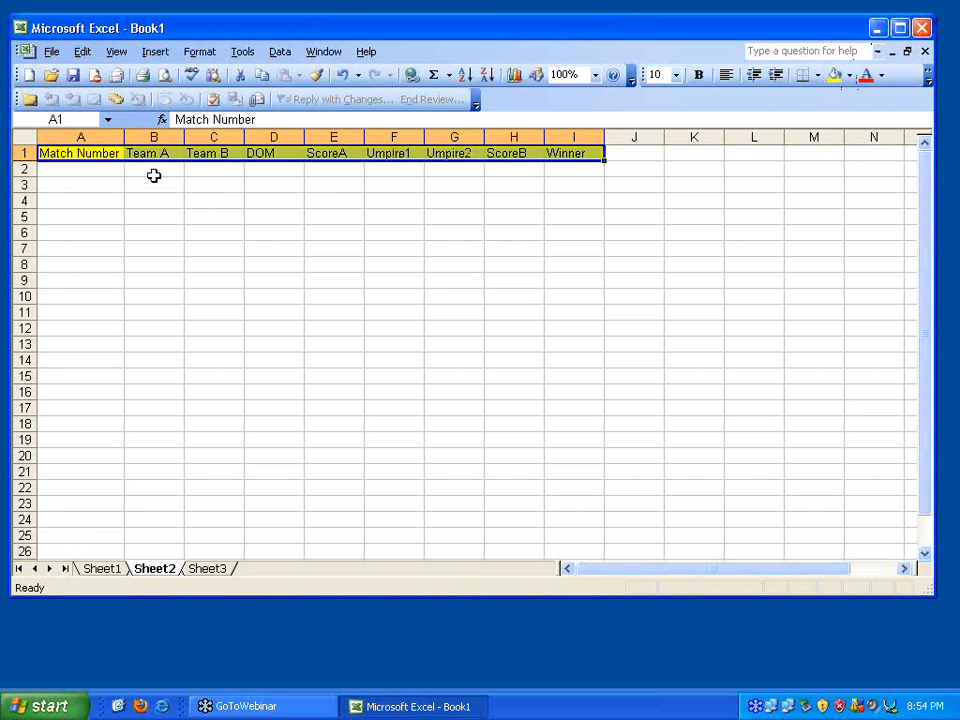
pyautogui.click(86, 167)
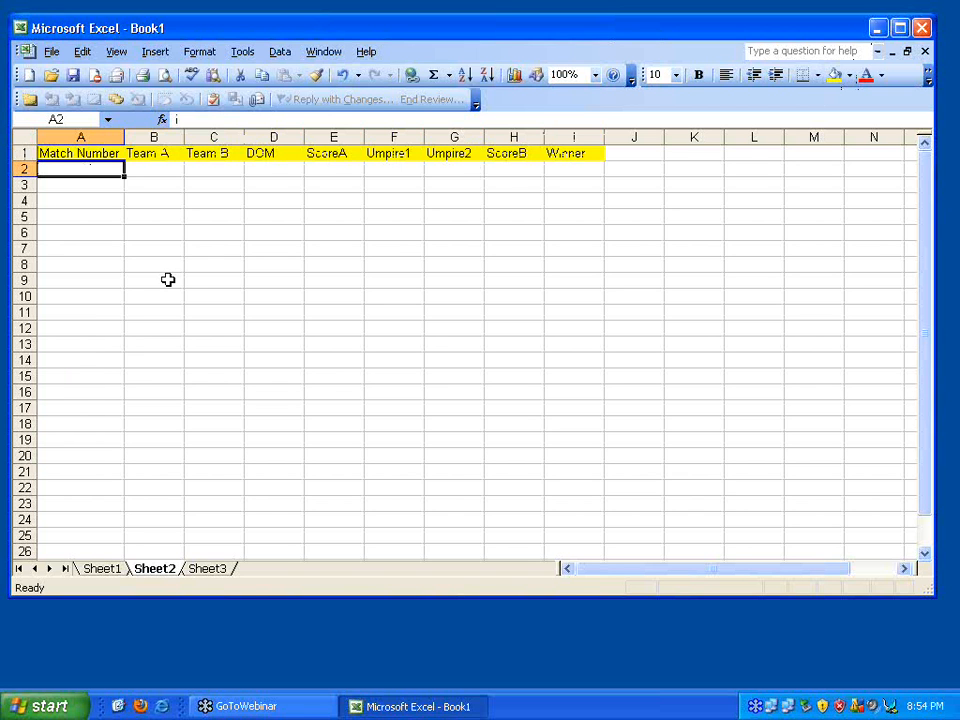
# Enter match 1 in row 2: SA vs India, 10-Sep, 240, Dany, Ben, 222, winner A
pyautogui.write('1')
pyautogui.press('Tab')
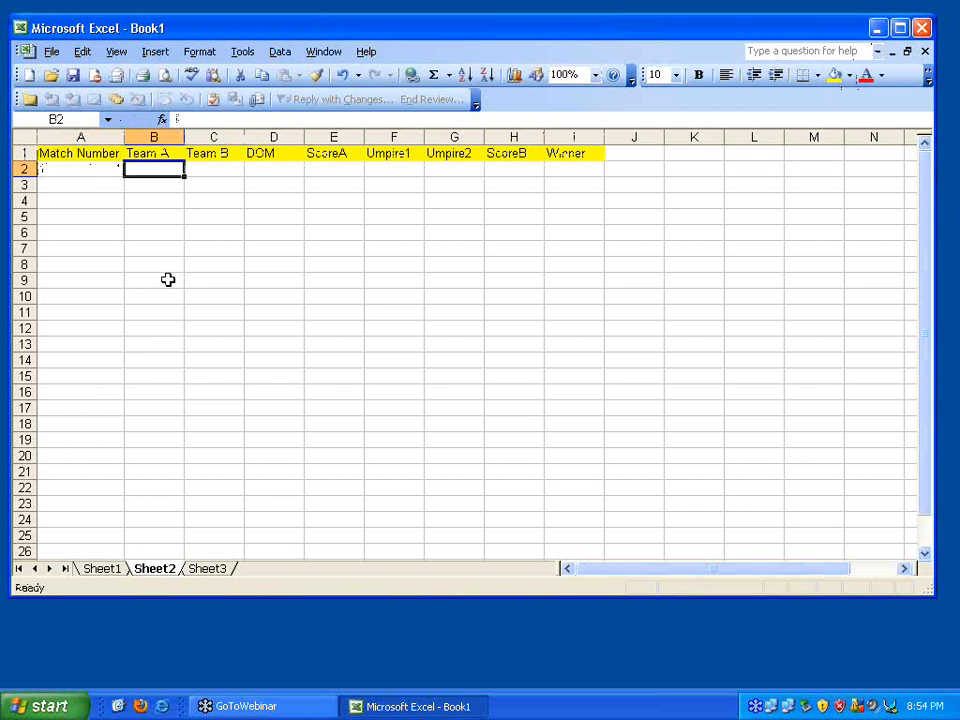
pyautogui.write('SA')
pyautogui.press('Tab')
pyautogui.write('India')
pyautogui.press('Tab')
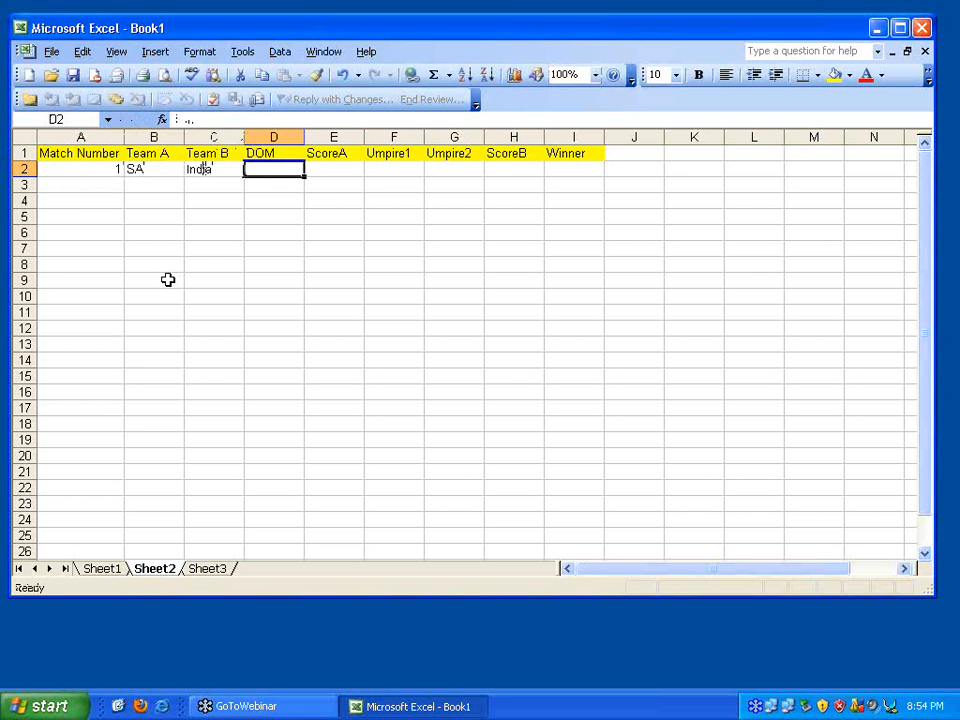
pyautogui.write('10-Sep')
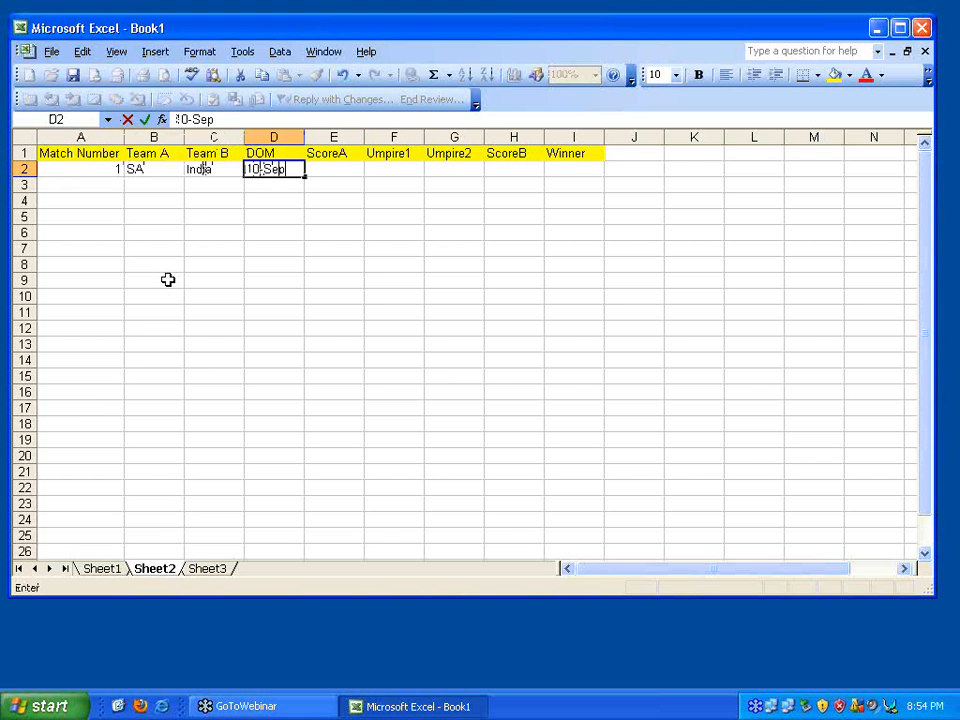
pyautogui.press('Tab')
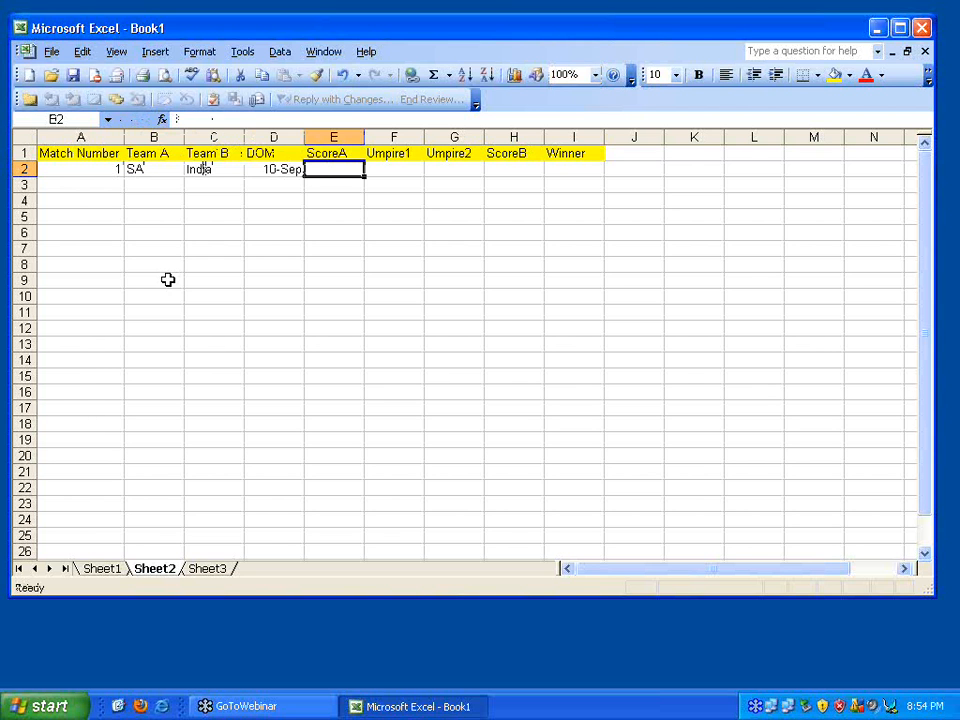
pyautogui.write('240')
pyautogui.press('Tab')
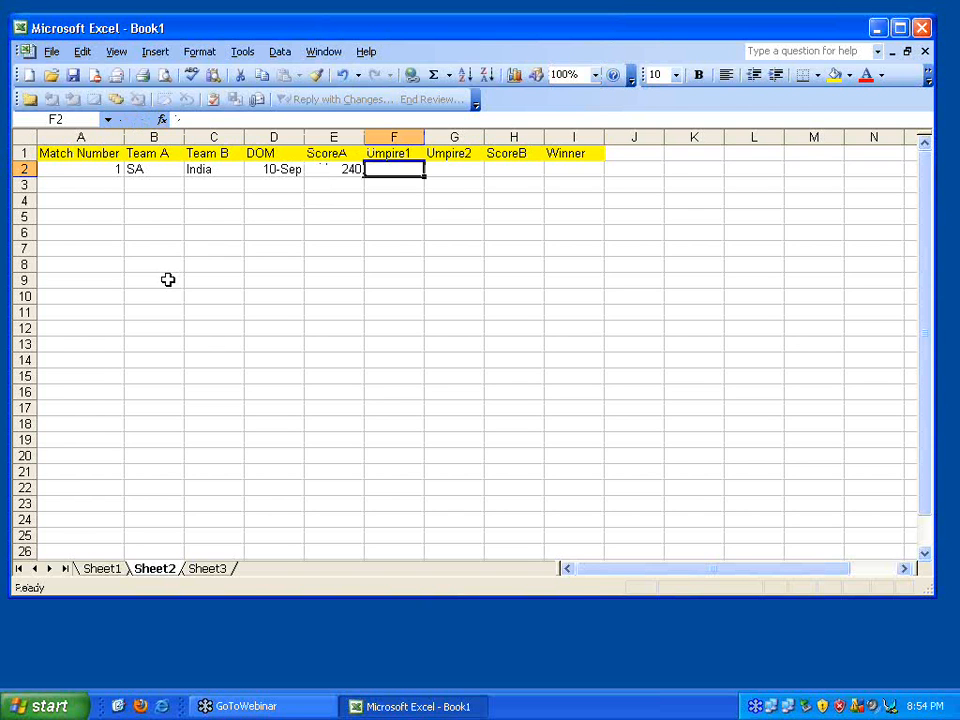
pyautogui.write('Dany')
pyautogui.press('Tab')
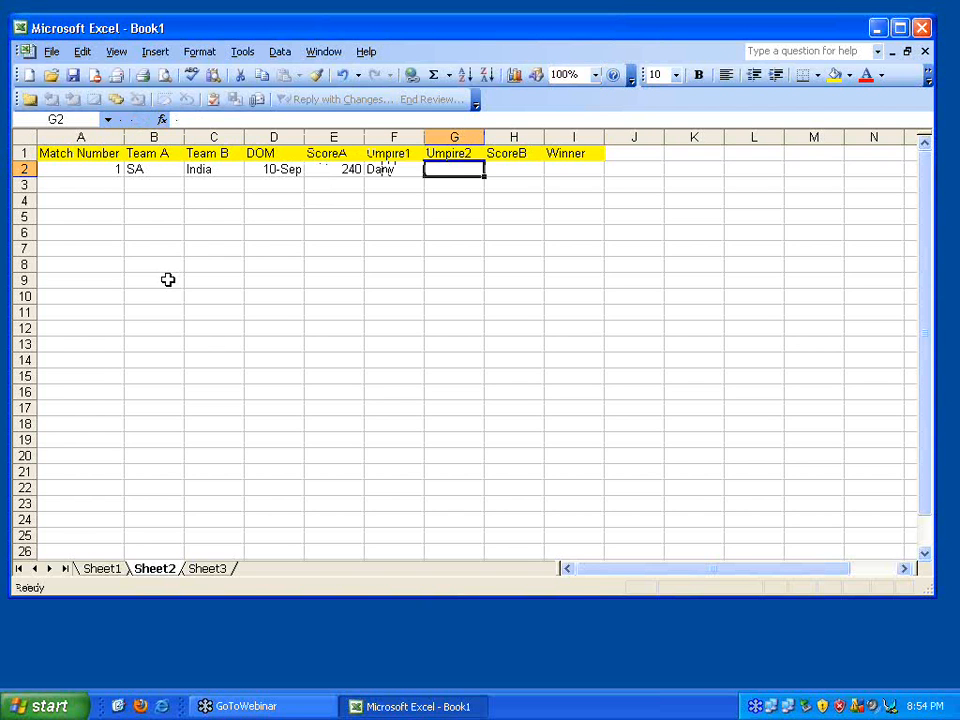
pyautogui.write('Ben')
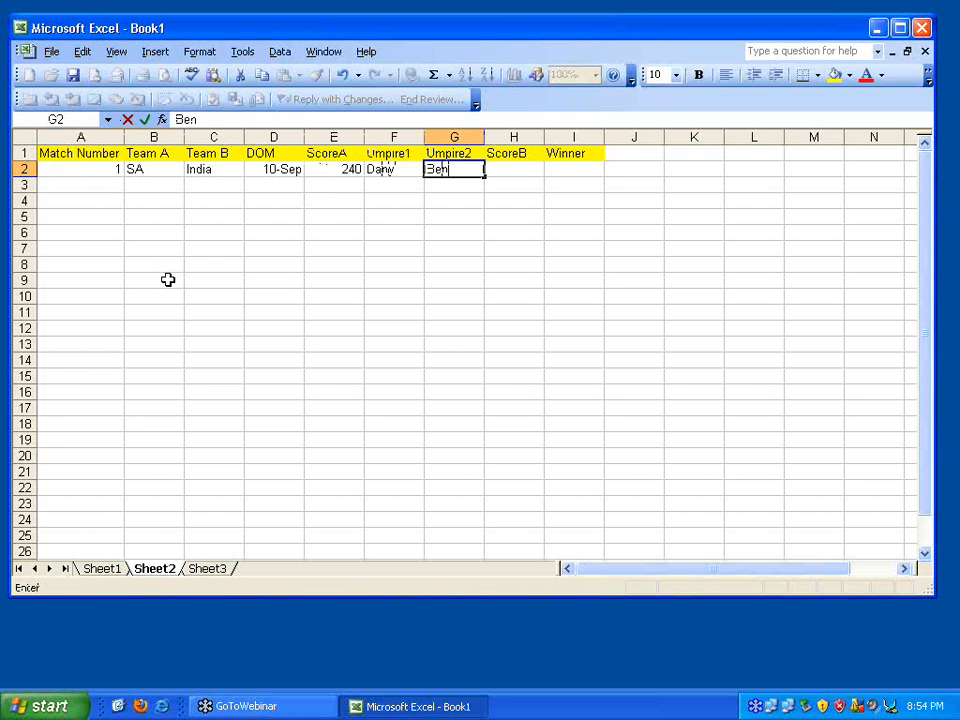
pyautogui.press('Tab')
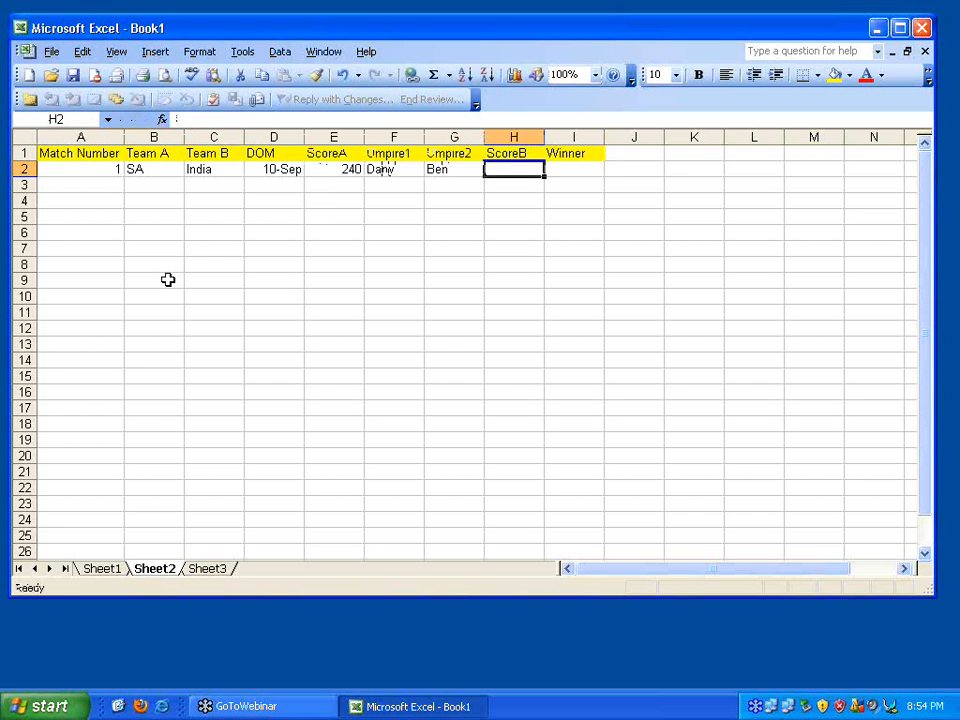
pyautogui.write('222')
pyautogui.press('Tab')
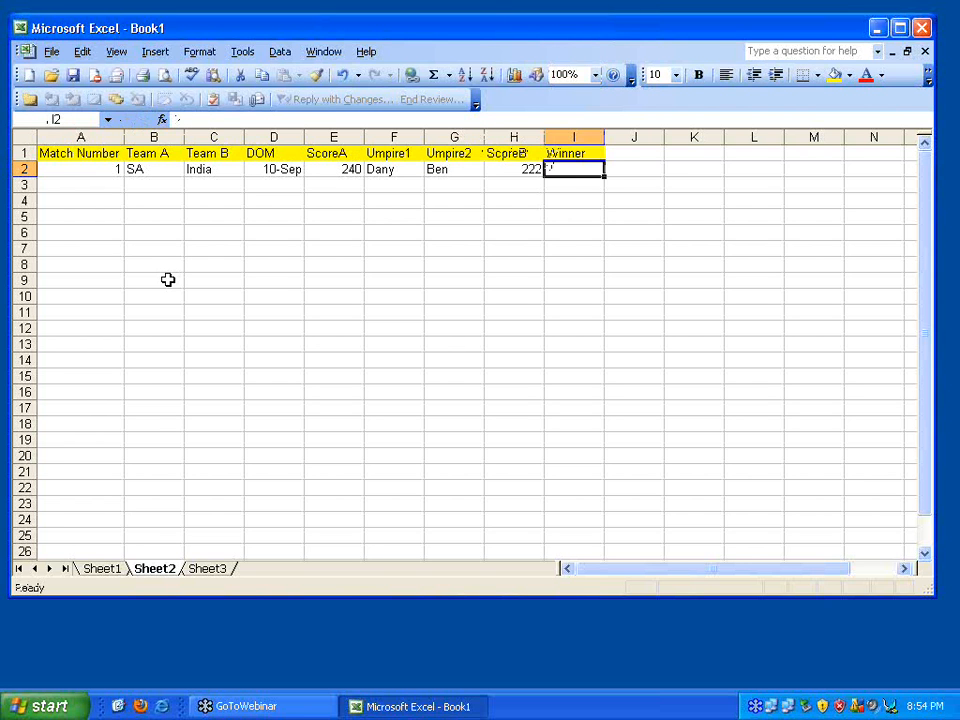
pyautogui.write('A')
pyautogui.press('Return')
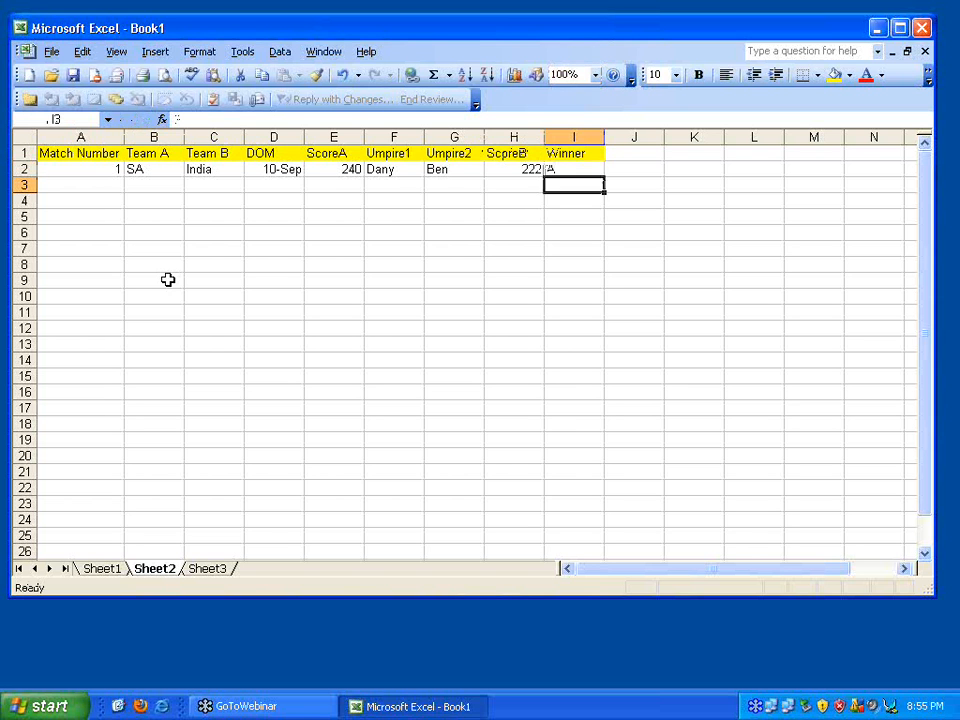
pyautogui.press('Left')
pyautogui.press('Left')
pyautogui.press('Left')
pyautogui.press('Left')
pyautogui.press('Left')
pyautogui.press('Left')
pyautogui.press('Left')
pyautogui.press('Left')
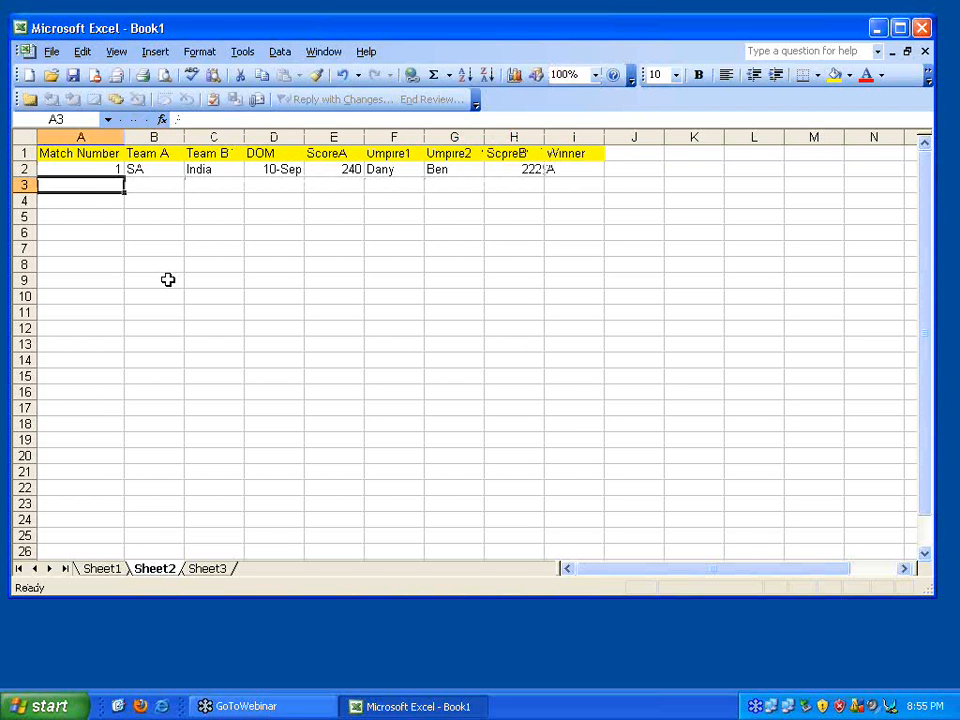
# Enter match 2 in row 3: England vs Pak, 11-Sep, 230, Bill, Ben, 231, winner B
pyautogui.write('2')
pyautogui.press('Tab')
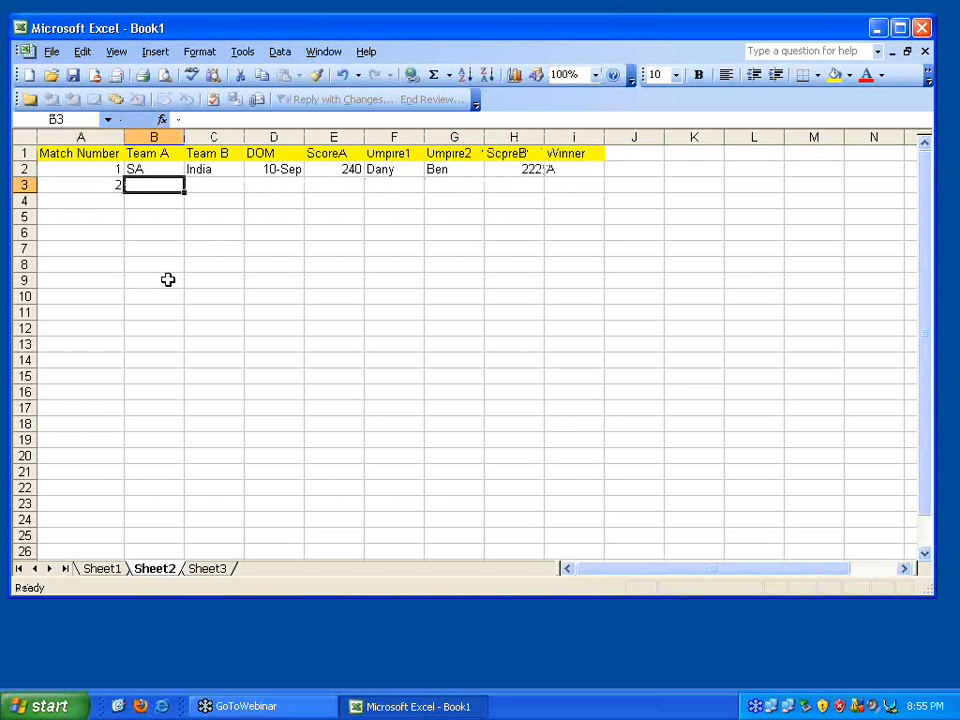
pyautogui.write('England')
pyautogui.press('Tab')
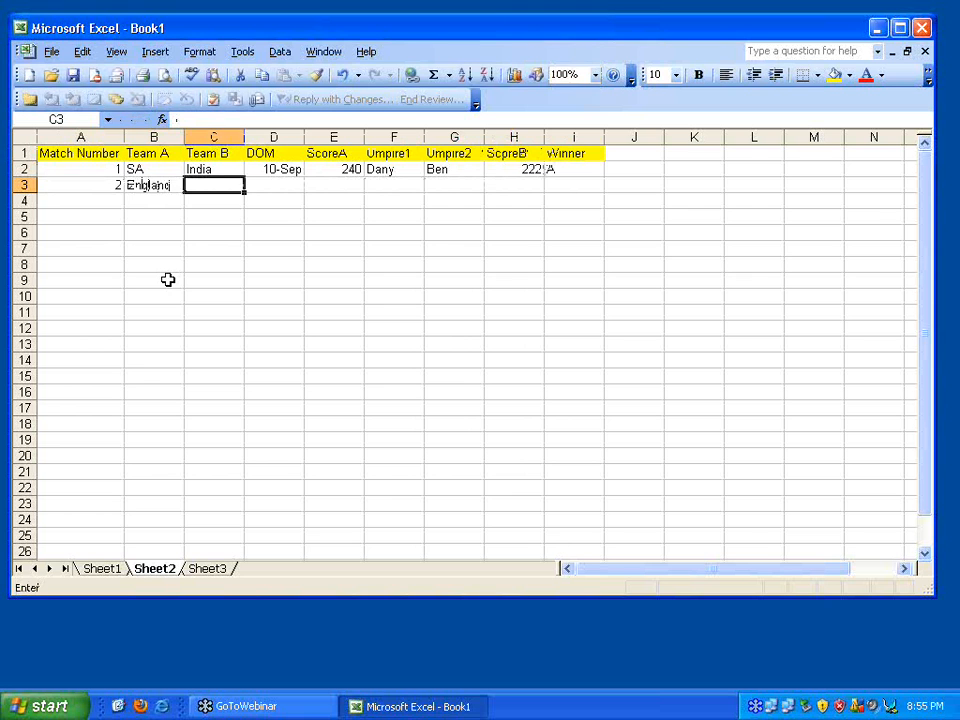
pyautogui.write('Pak')
pyautogui.press('Tab')
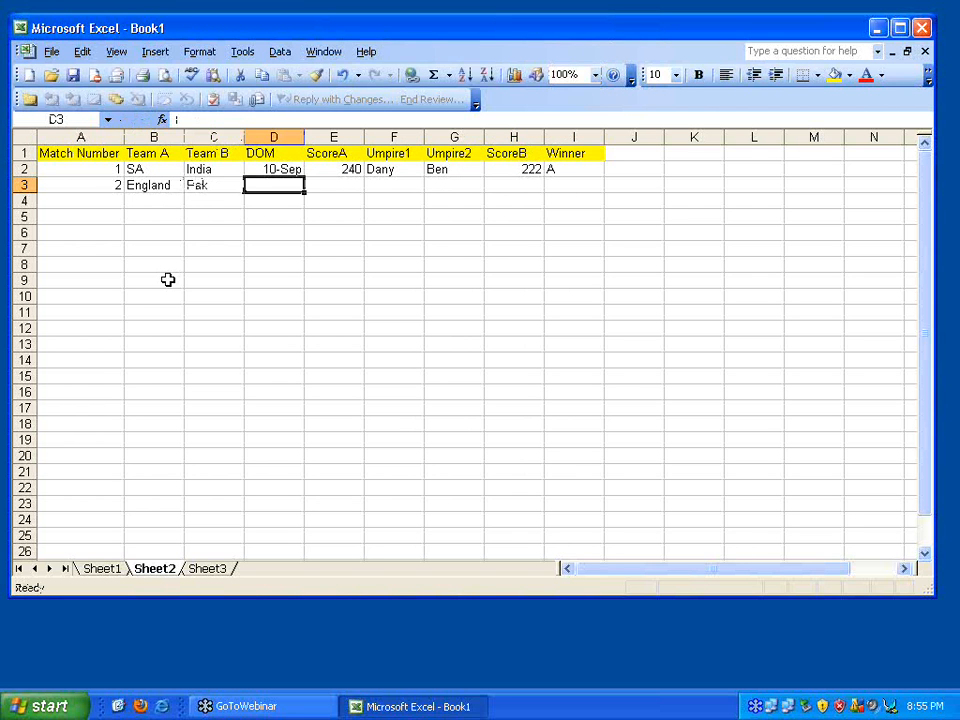
pyautogui.write('11-Sep')
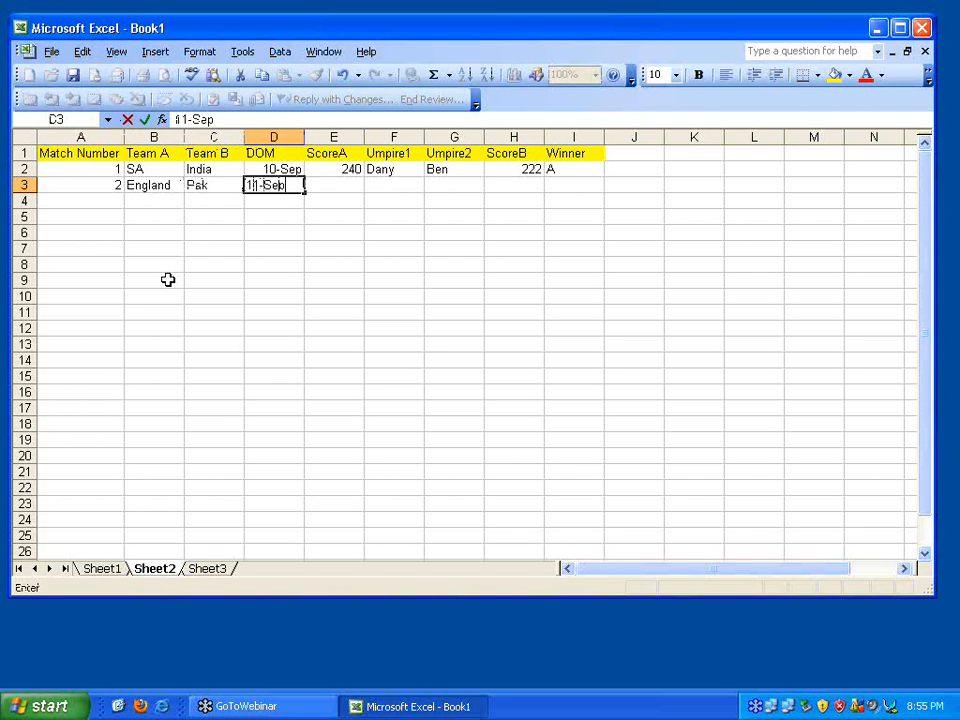
pyautogui.press('Tab')
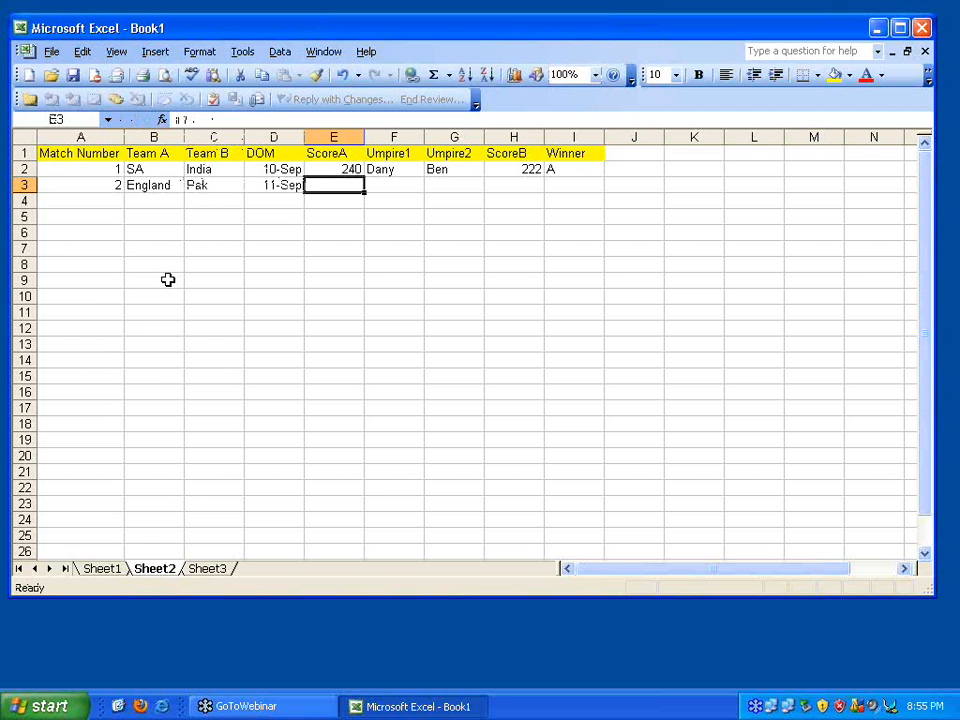
pyautogui.write('230')
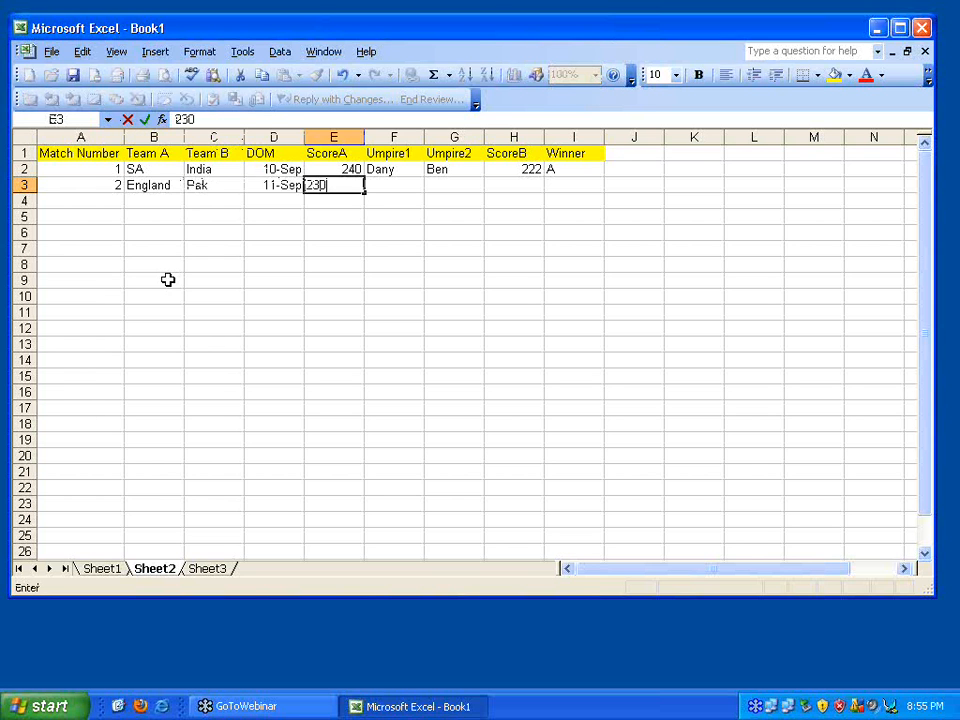
pyautogui.press('Tab')
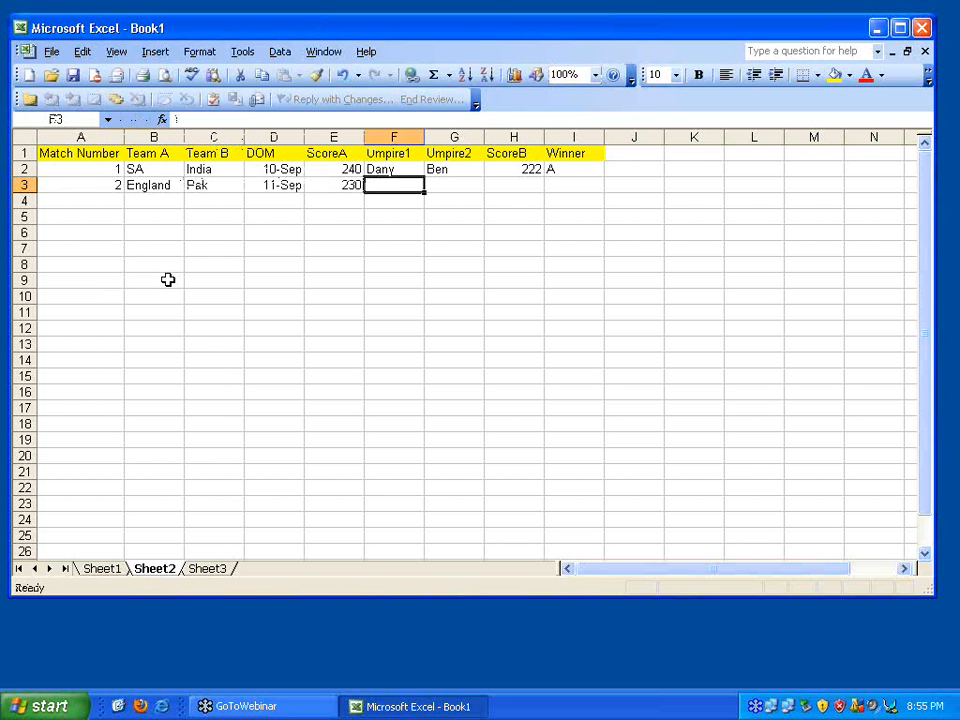
pyautogui.write('Bill')
pyautogui.press('Tab')
pyautogui.write('Ben')
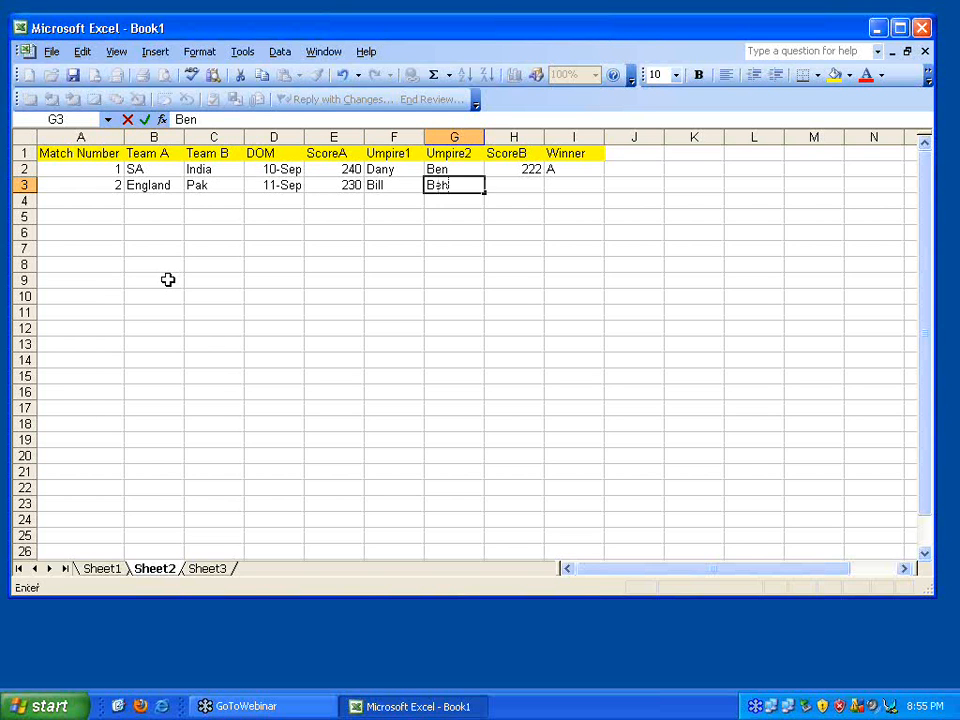
pyautogui.press('Tab')
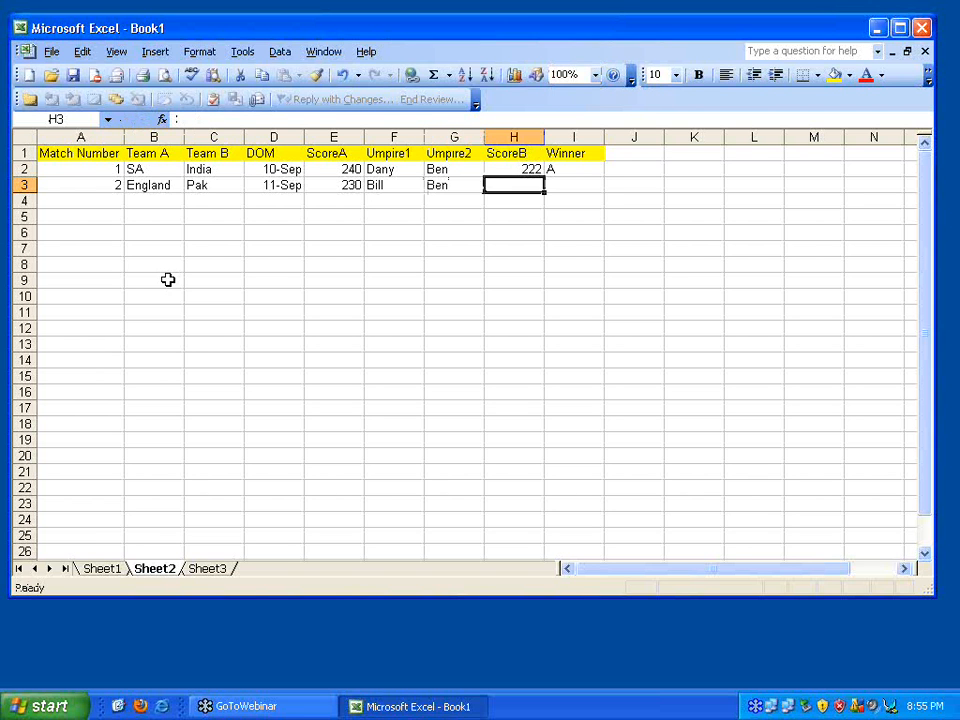
pyautogui.write('231')
pyautogui.press('Tab')
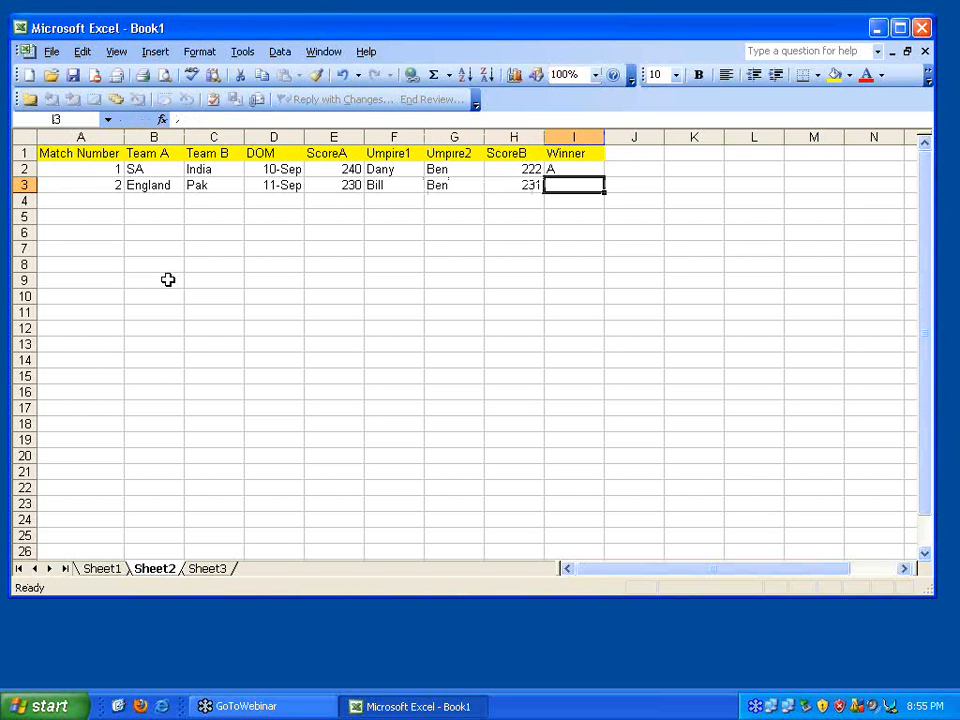
pyautogui.write('B')
pyautogui.press('Return')
pyautogui.press('Left')
pyautogui.press('Left')
pyautogui.press('Left')
pyautogui.press('Left')
pyautogui.press('Left')
pyautogui.press('Left')
pyautogui.press('Left')
pyautogui.press('Left')
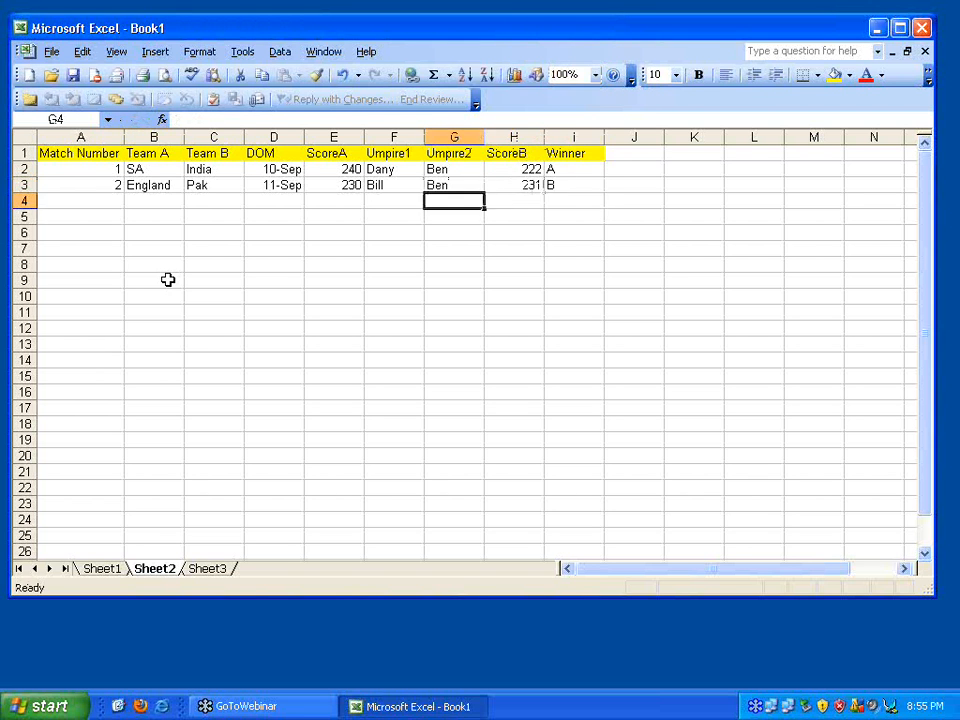
# Enter match 3 in row 4: Australia vs India, 12-Sep, 280, Bill, Dany, 220, winner A
pyautogui.write('3')
pyautogui.press('Tab')
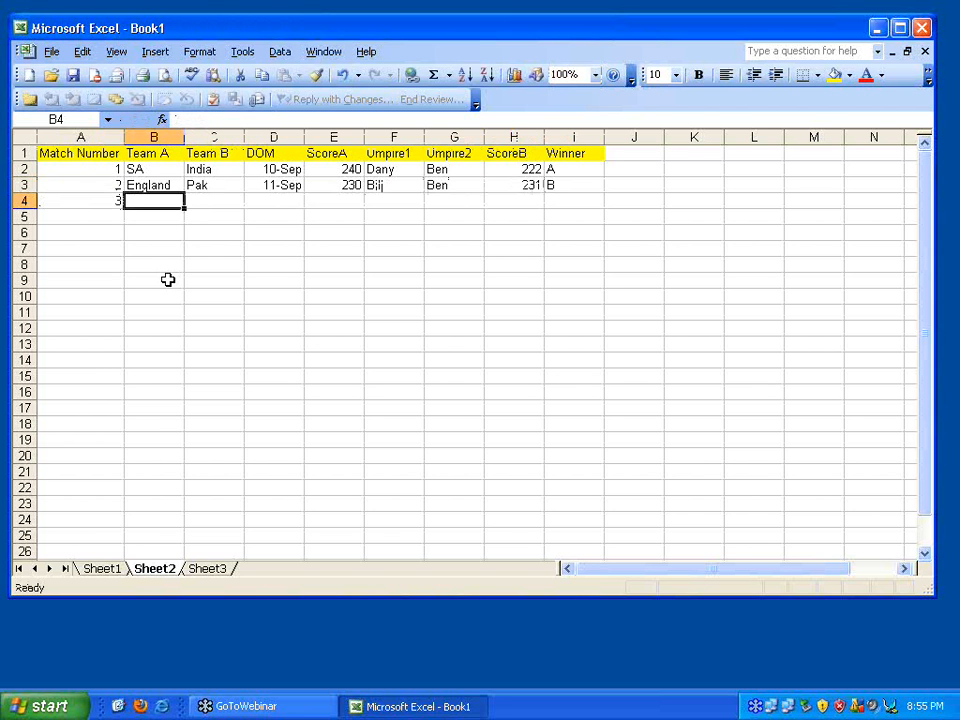
pyautogui.write('Australia')
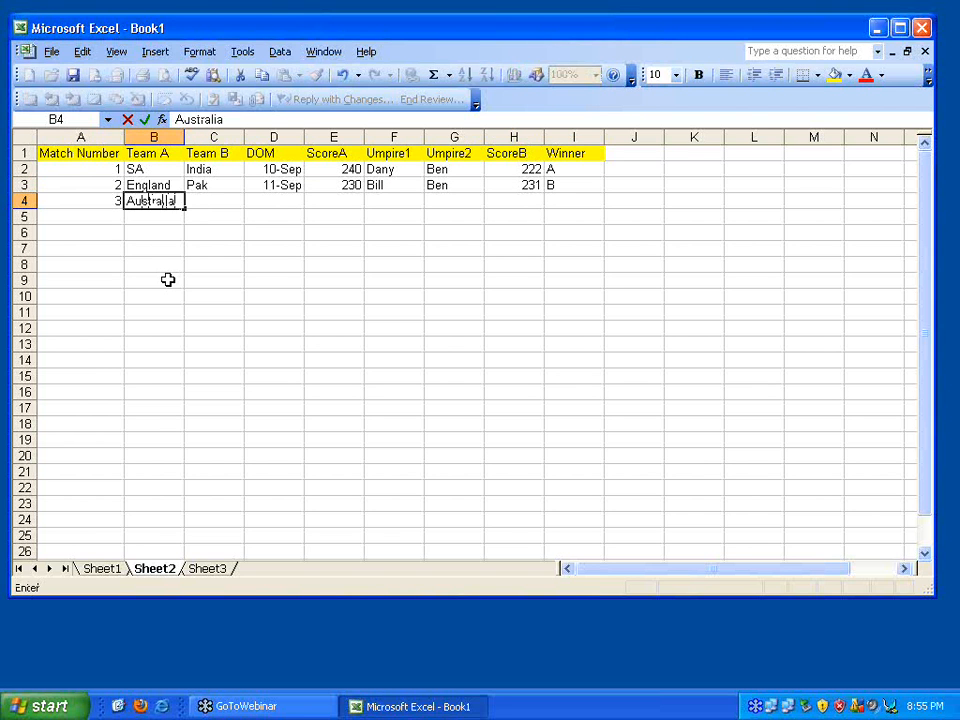
pyautogui.press('Tab')
pyautogui.write('India')
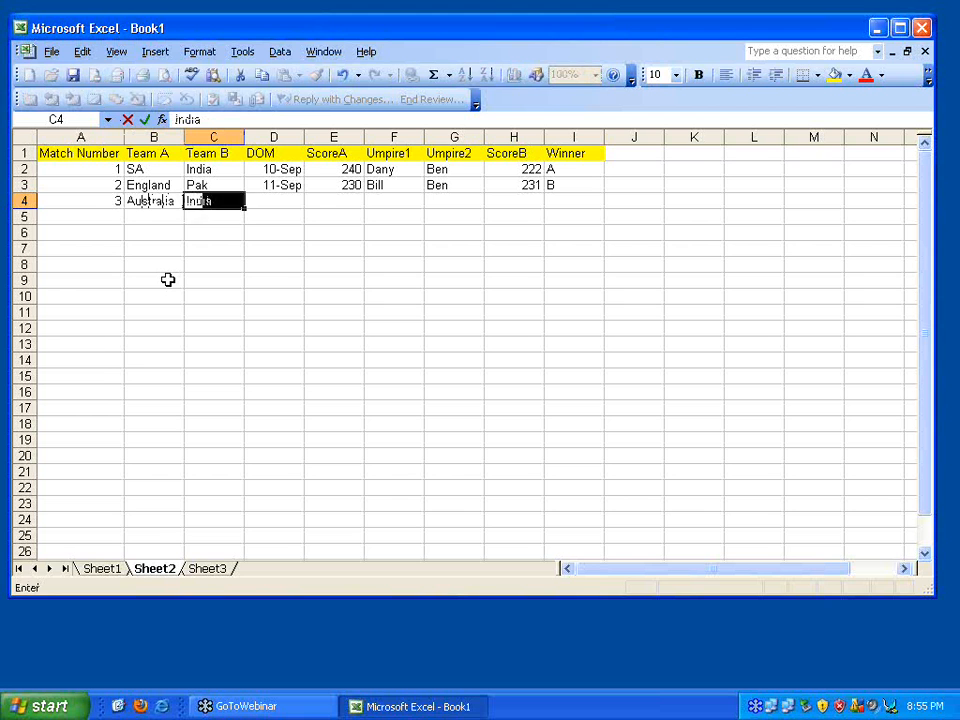
pyautogui.press('Tab')
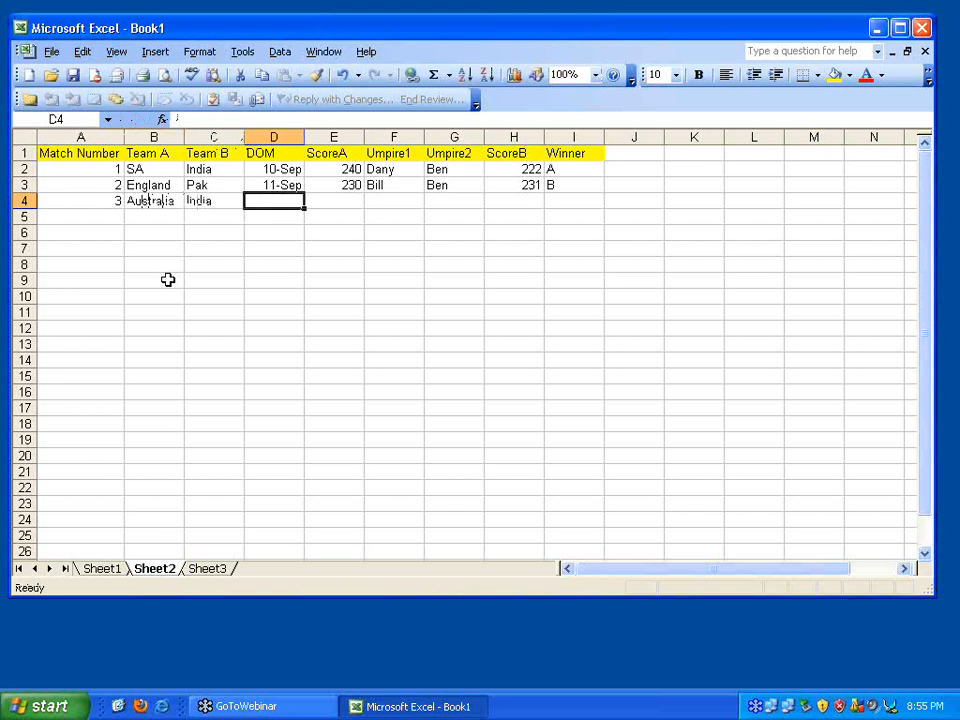
pyautogui.write('12-Sep')
pyautogui.press('Tab')
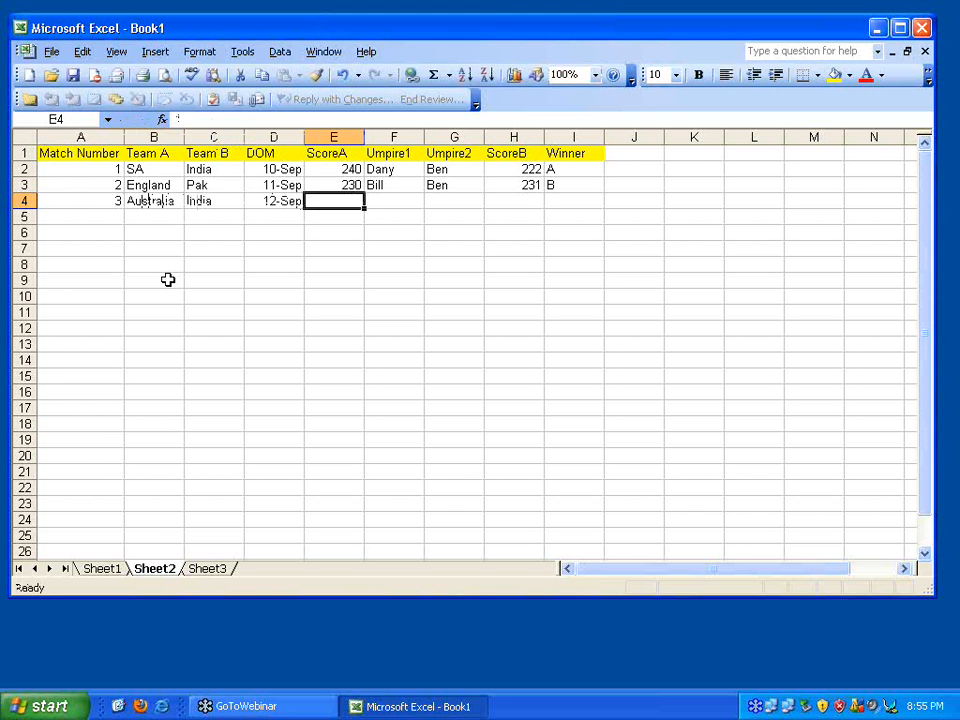
pyautogui.write('280')
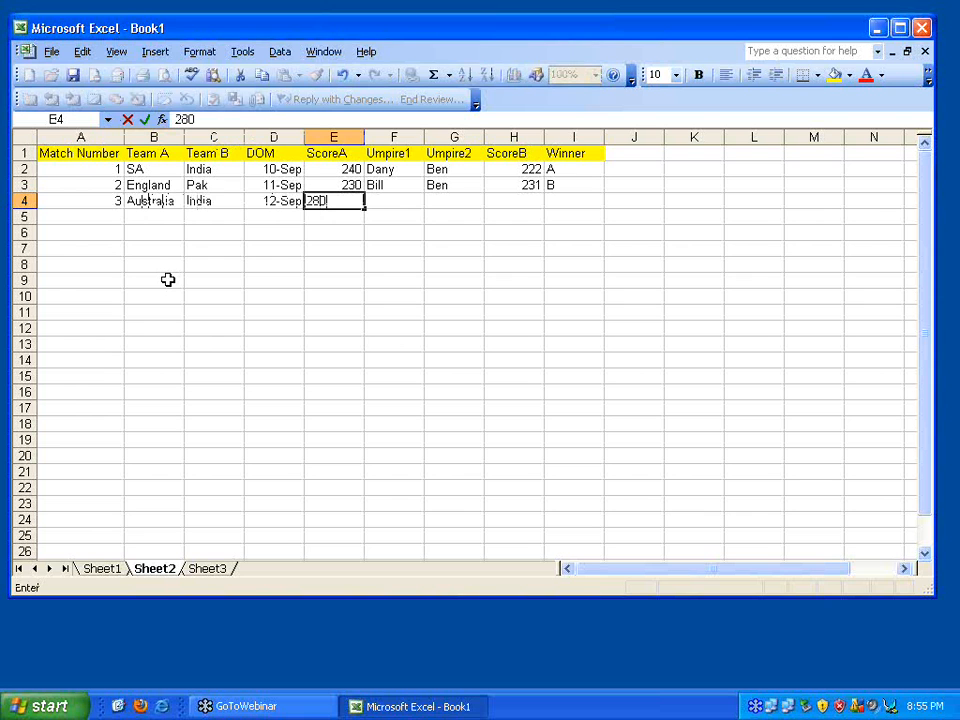
pyautogui.press('Tab')
pyautogui.write('Bill')
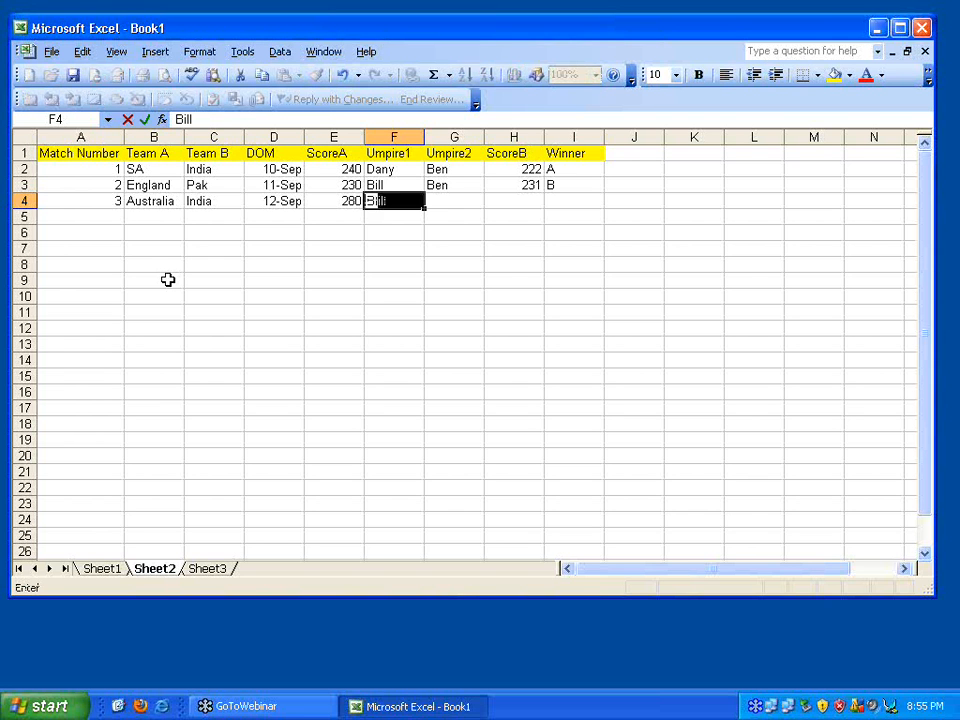
pyautogui.press('Tab')
pyautogui.write('Dany')
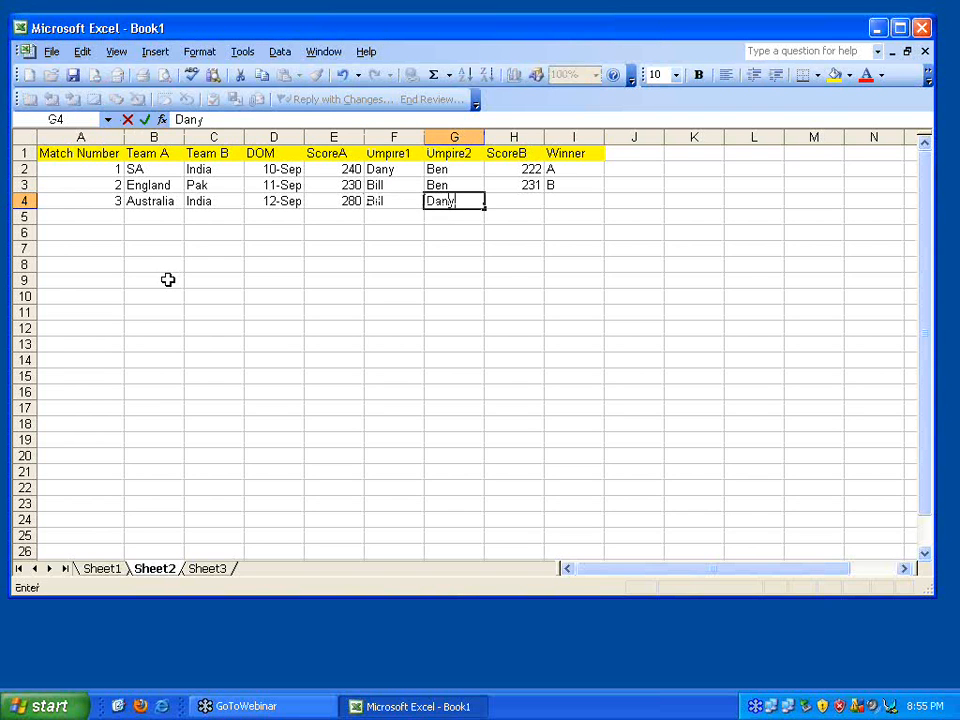
pyautogui.press('Tab')
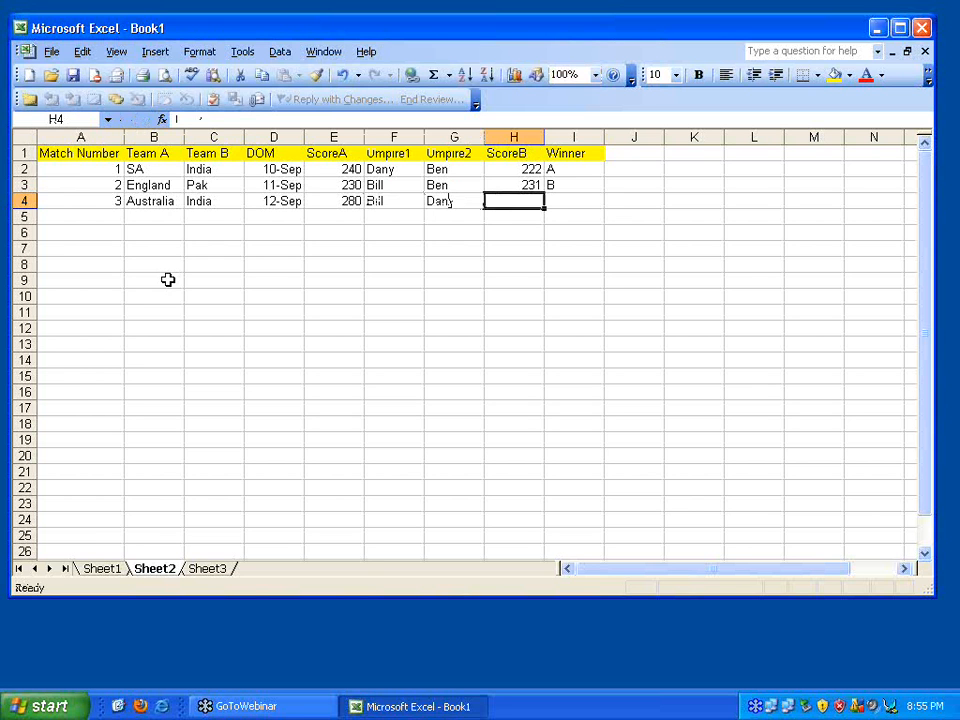
pyautogui.write('220')
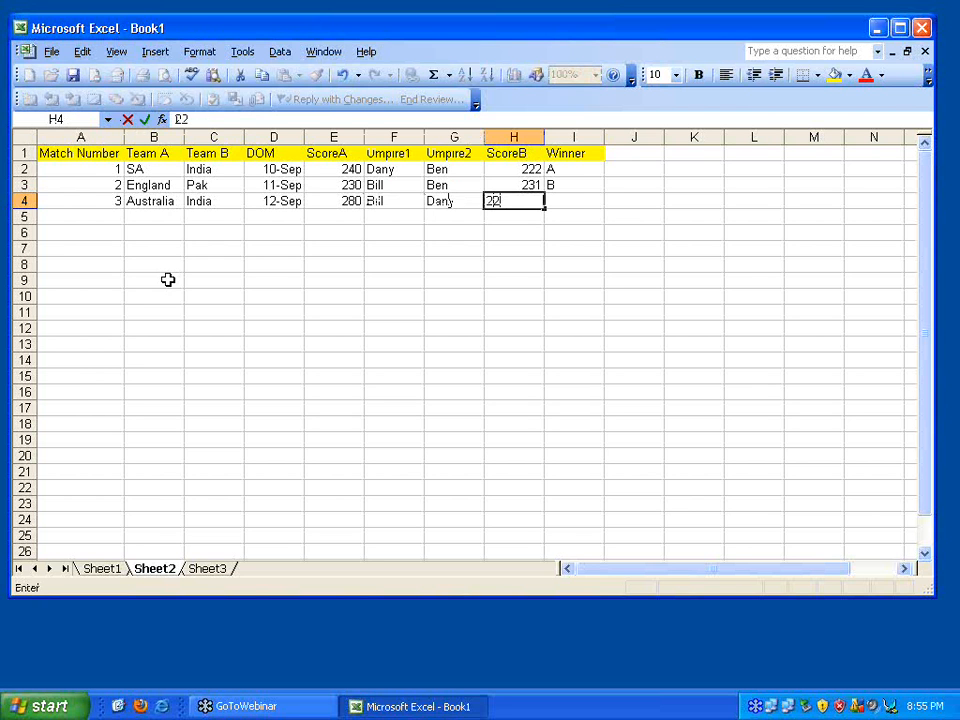
pyautogui.press('Tab')
pyautogui.write('A')
pyautogui.press('Return')
pyautogui.press('Left')
pyautogui.press('Left')
pyautogui.press('Left')
pyautogui.press('Left')
pyautogui.press('Left')
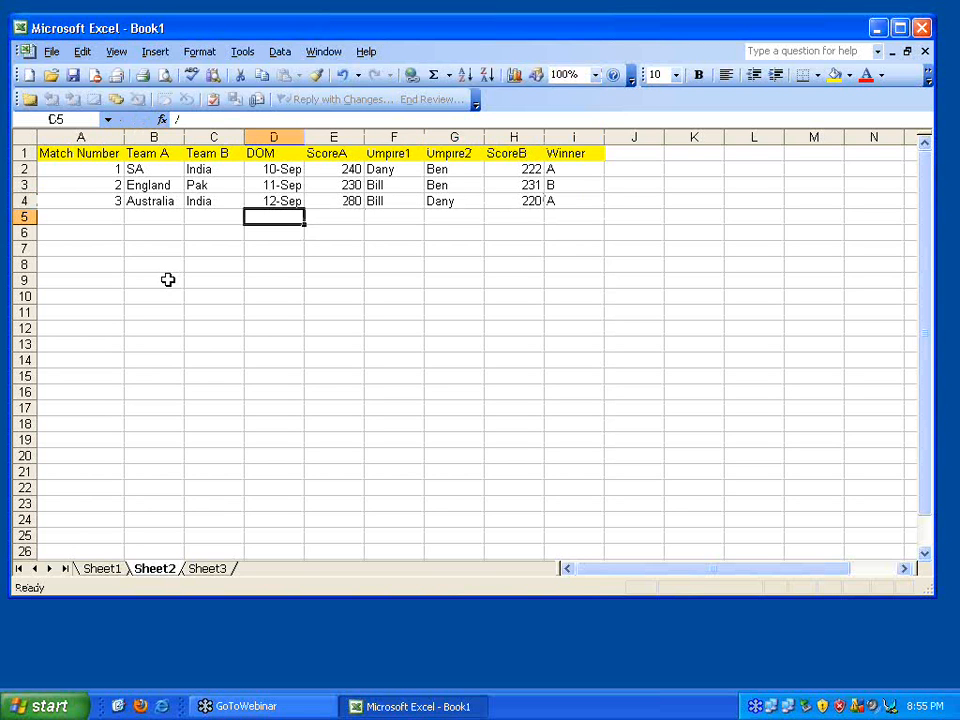
pyautogui.click(108, 170)
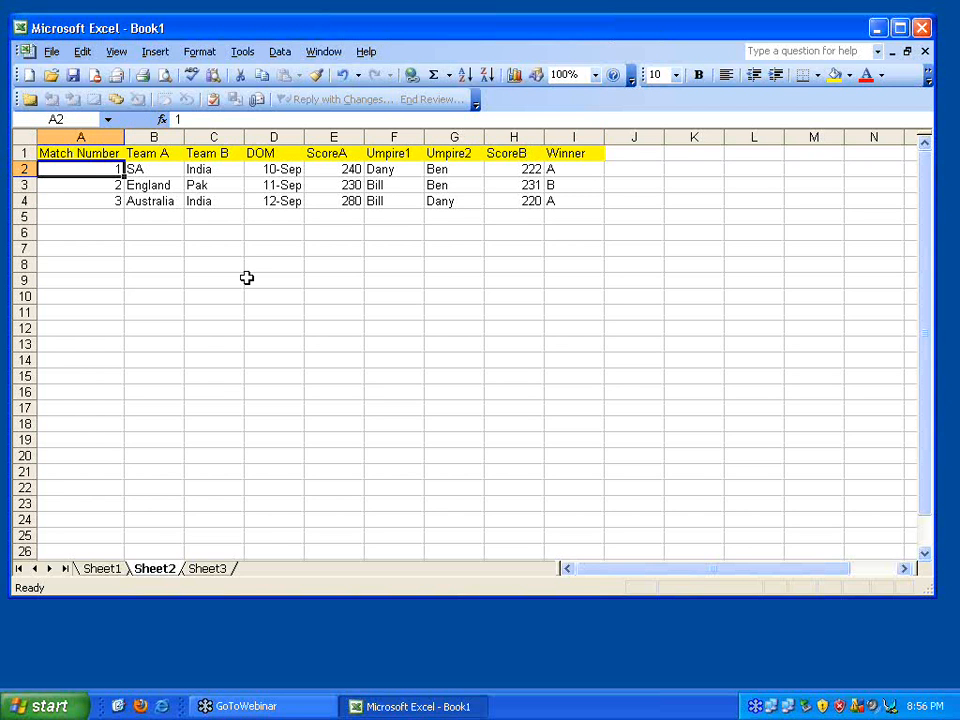
# Sort the match rows by ScoreA ascending, then select E2:E4 to check the order
pyautogui.click(277, 56)
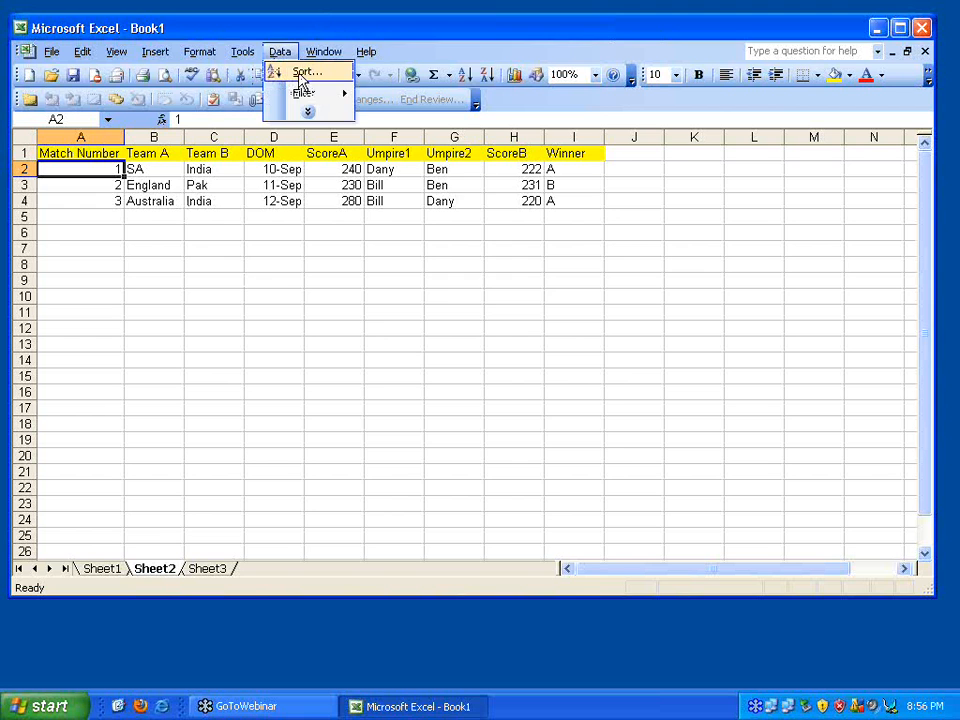
pyautogui.click(303, 73)
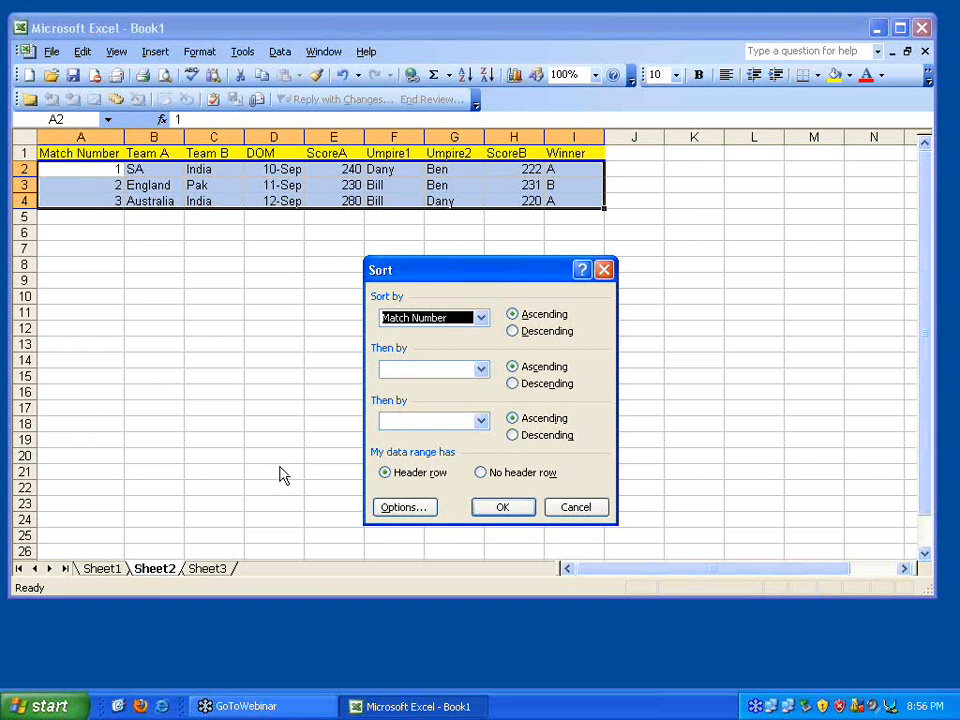
pyautogui.click(482, 318)
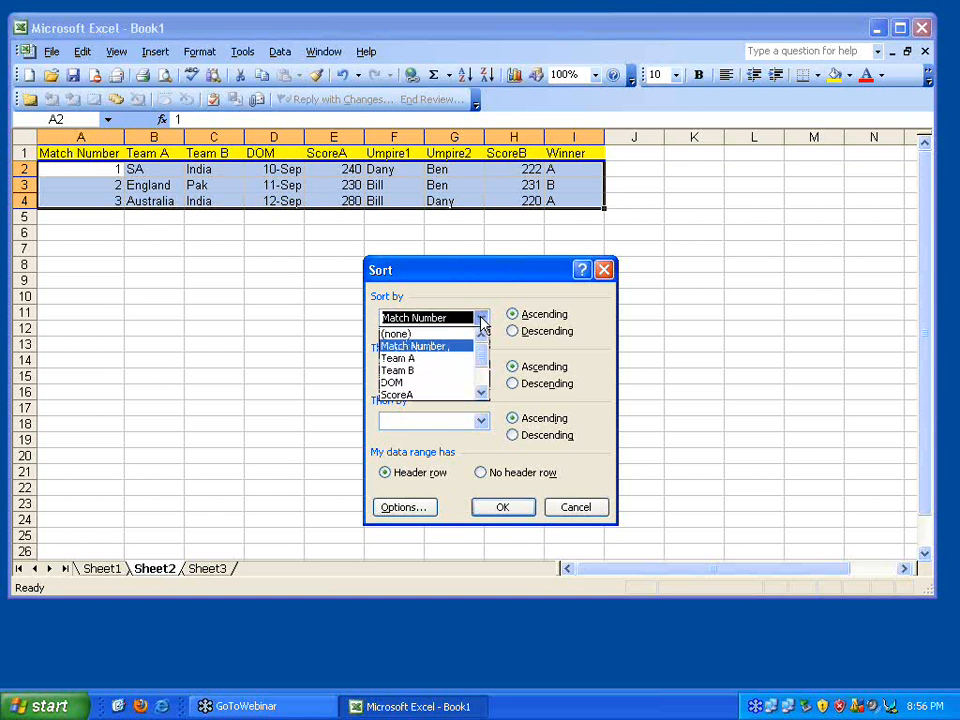
pyautogui.click(481, 392)
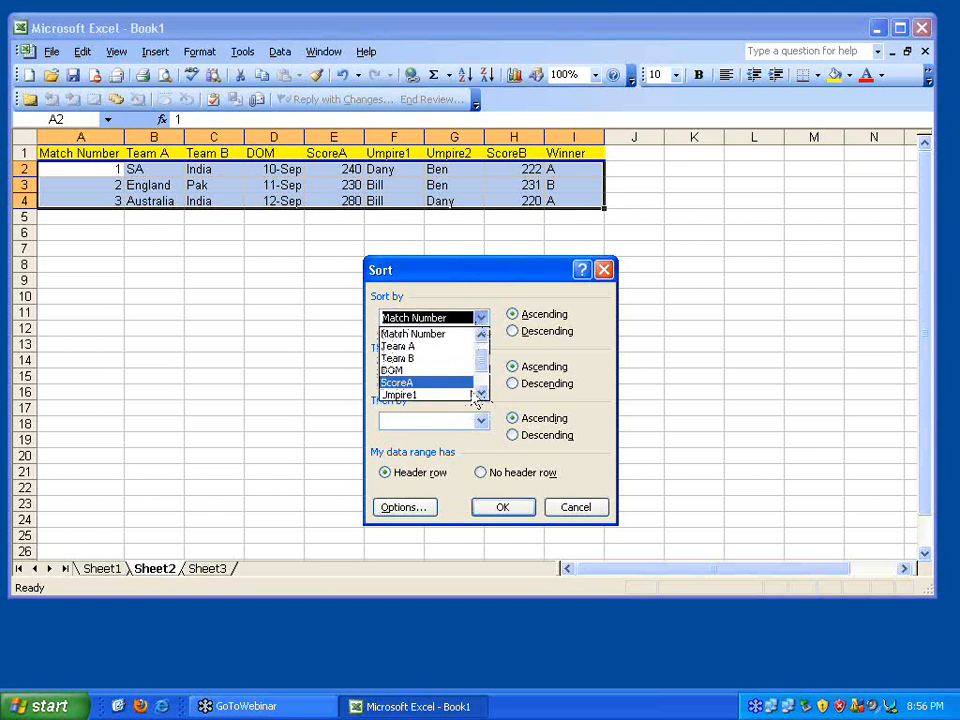
pyautogui.click(481, 392)
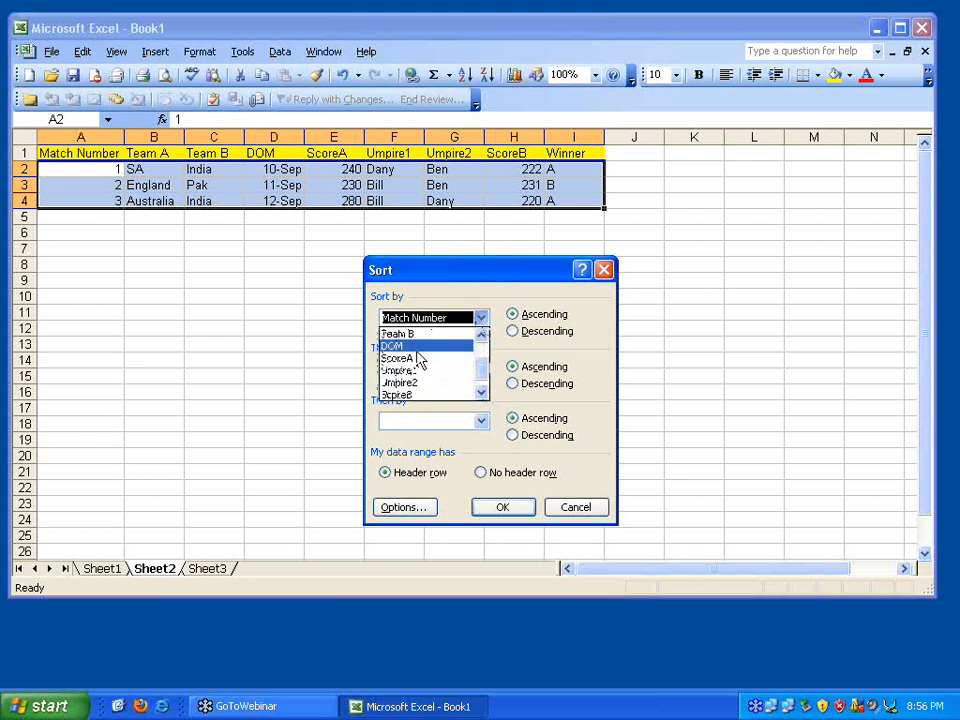
pyautogui.click(418, 359)
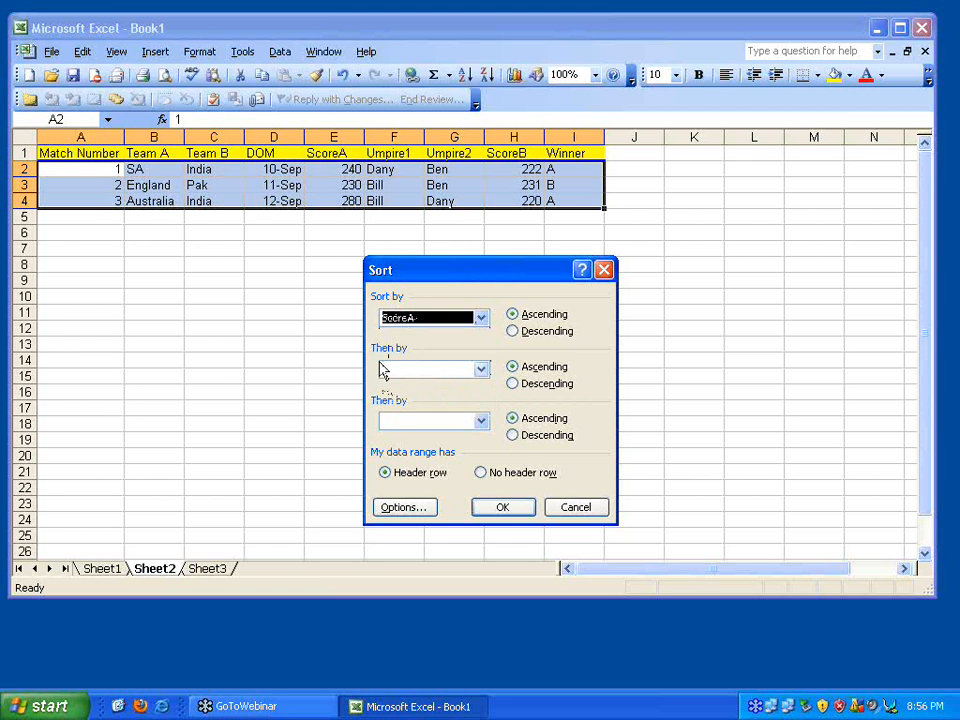
pyautogui.click(496, 508)
pyautogui.click(339, 172)
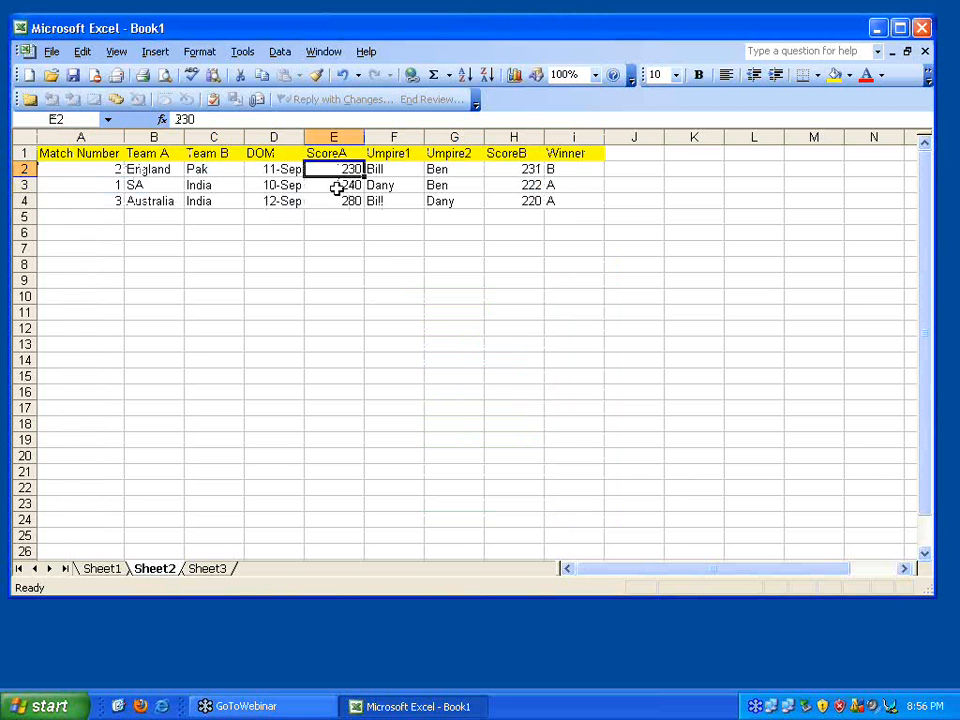
pyautogui.click(337, 200)
pyautogui.click(336, 172)
pyautogui.click(338, 200)
pyautogui.moveTo(336, 169); pyautogui.dragTo(334, 201)
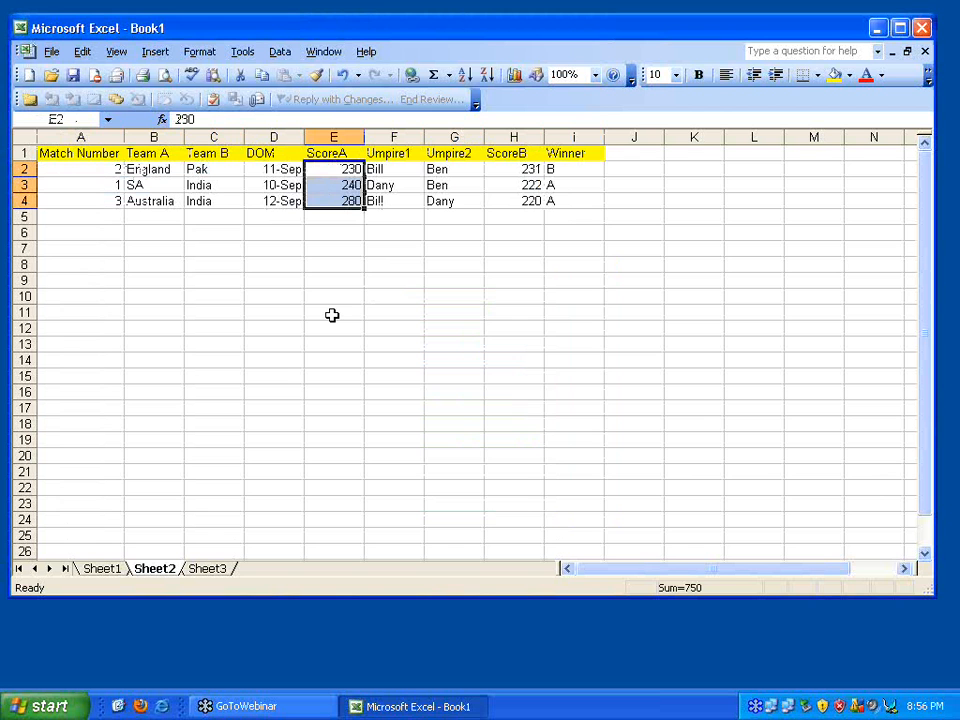
# Sort the match rows by DOM descending so 12-Sep is first, checking dates D2:D4
pyautogui.press('Up')
pyautogui.click(281, 51)
pyautogui.click(291, 71)
pyautogui.click(481, 317)
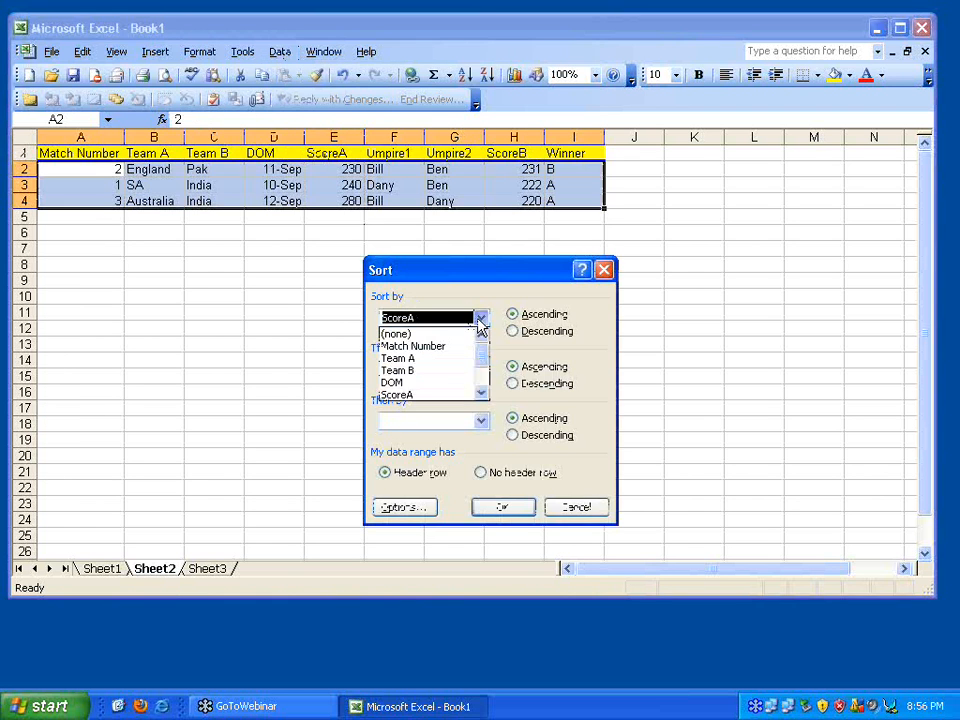
pyautogui.click(426, 384)
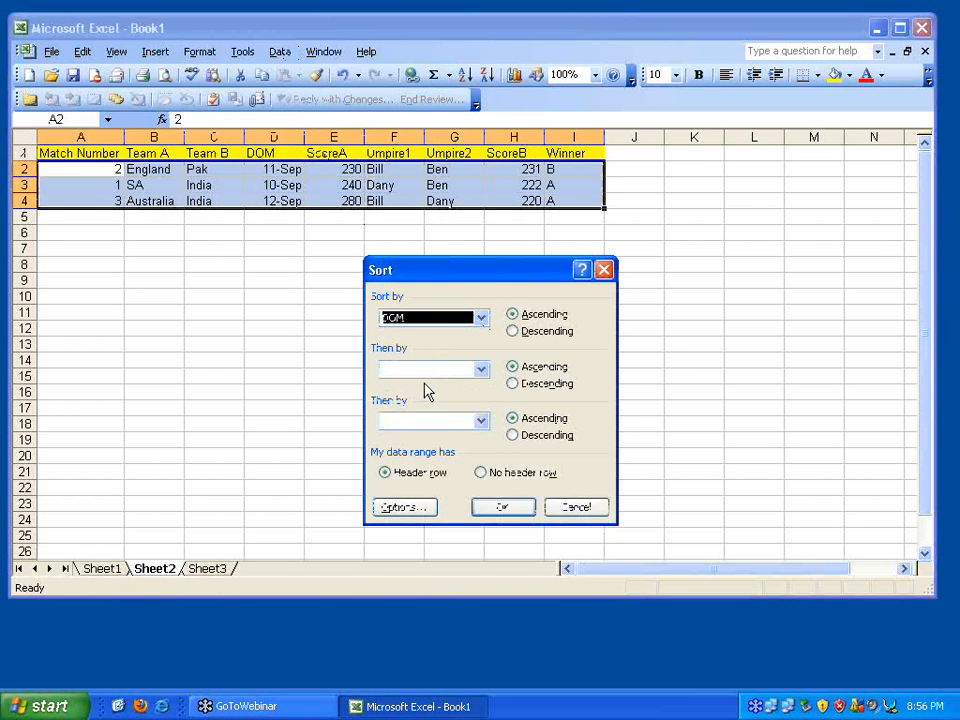
pyautogui.click(512, 331)
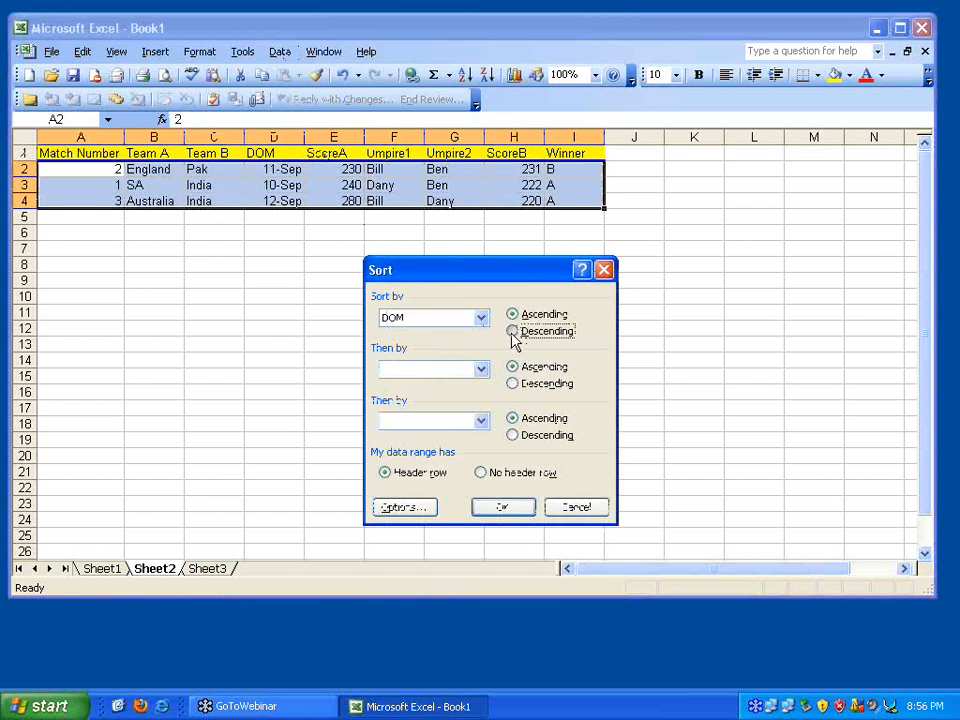
pyautogui.click(508, 508)
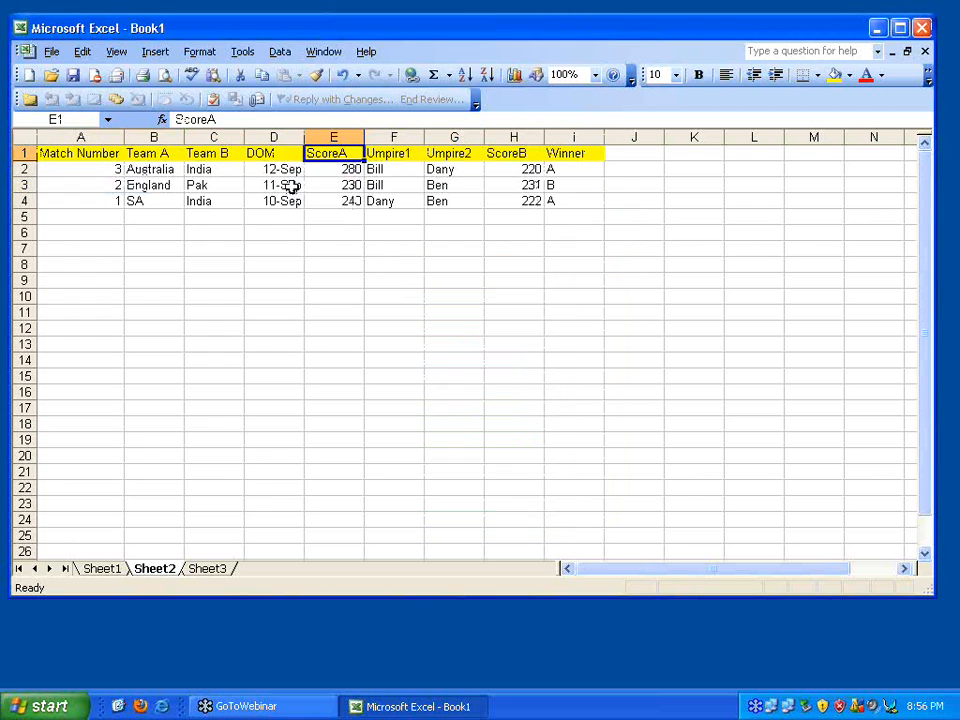
pyautogui.moveTo(283, 168); pyautogui.dragTo(285, 197)
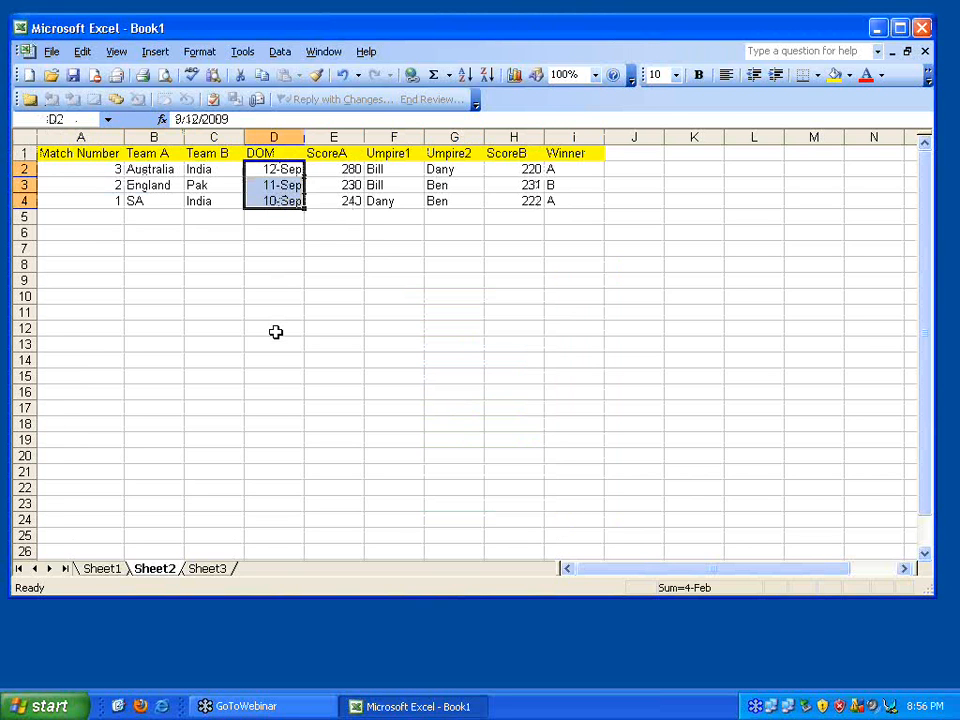
pyautogui.click(330, 171)
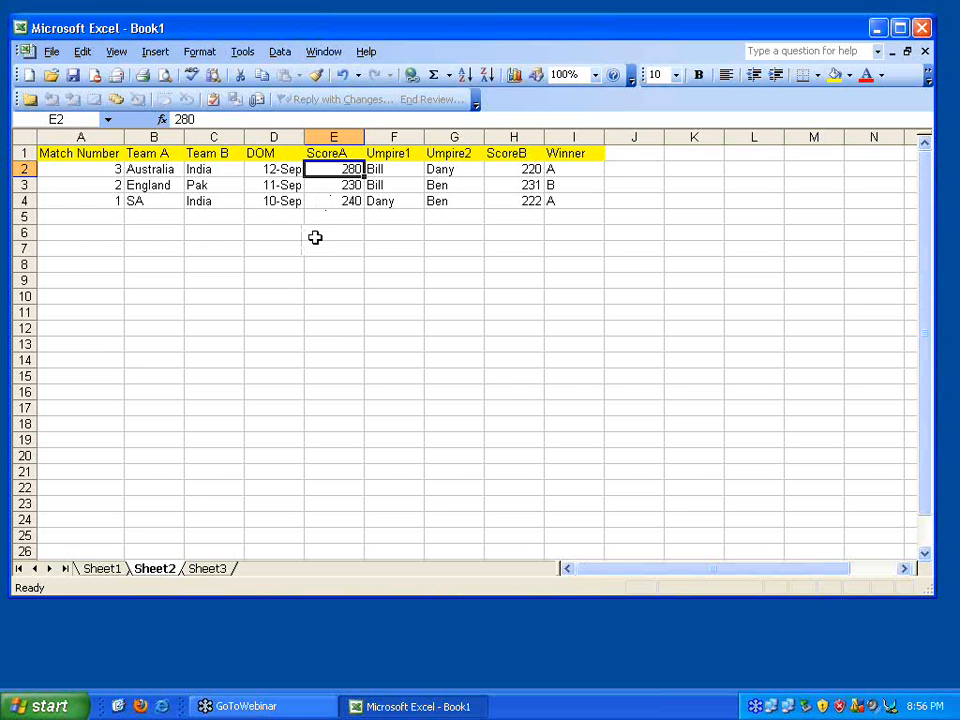
pyautogui.click(279, 51)
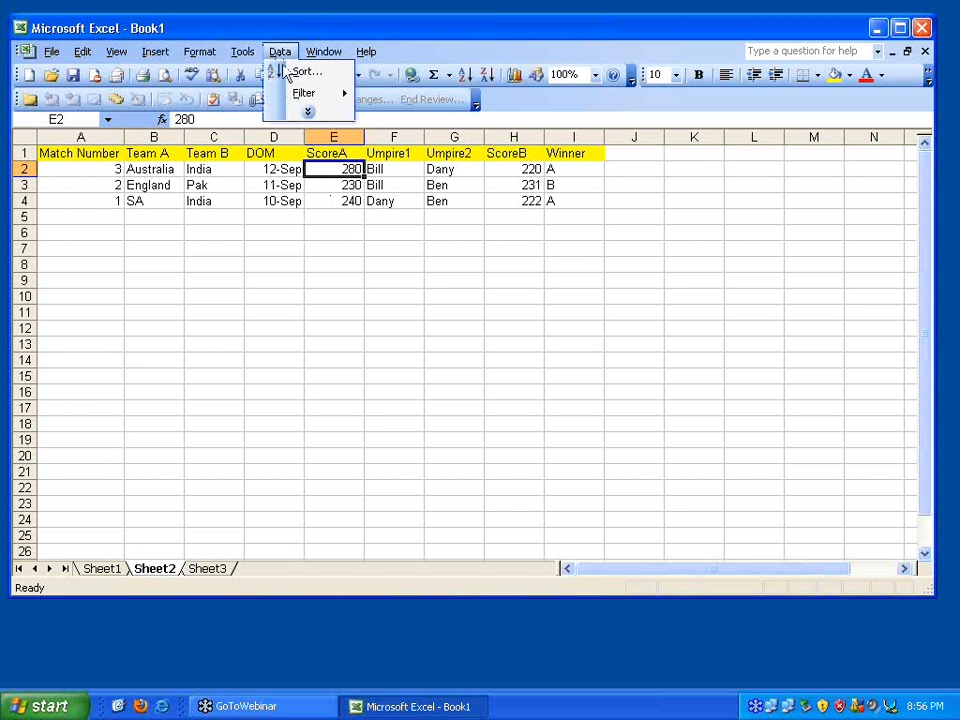
# Turn on AutoFilter for the header row and filter Team B to India
pyautogui.moveTo(297, 99)
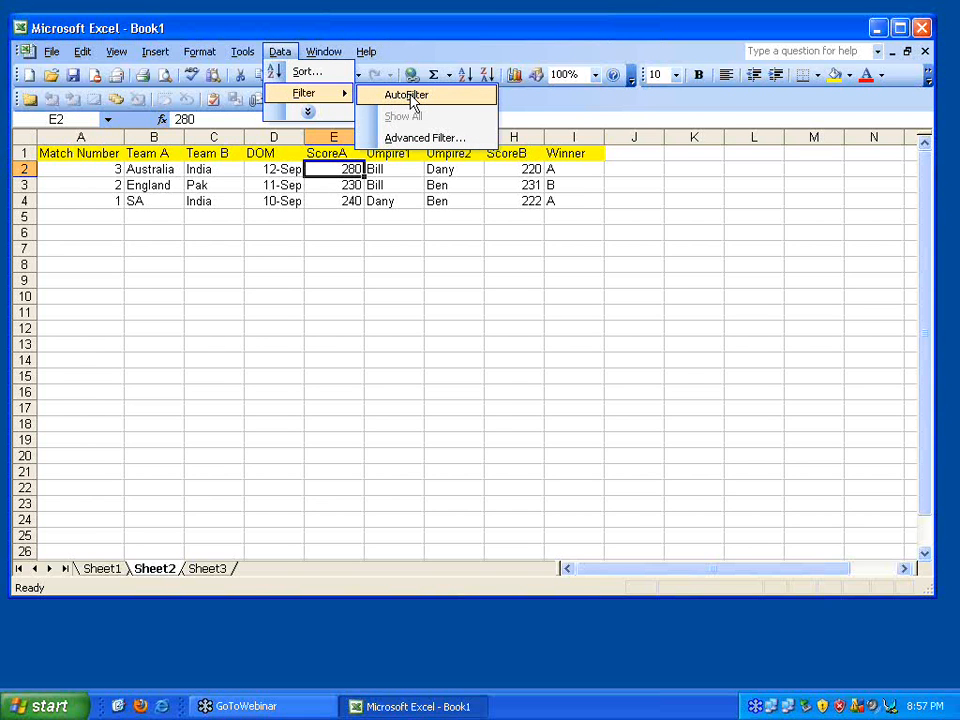
pyautogui.click(410, 100)
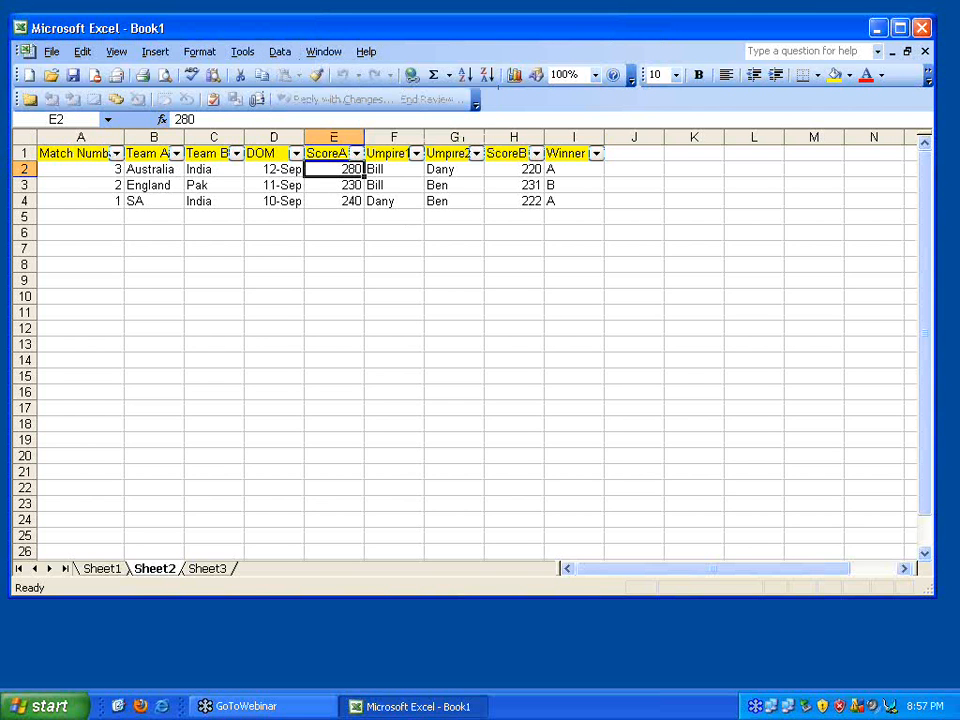
pyautogui.click(236, 153)
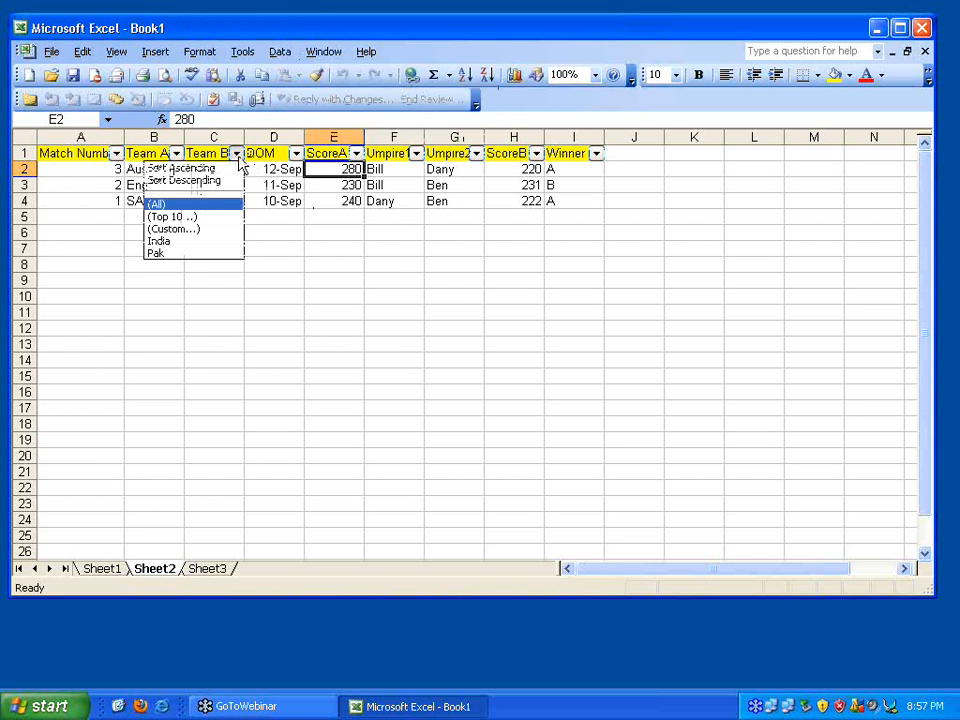
pyautogui.click(197, 241)
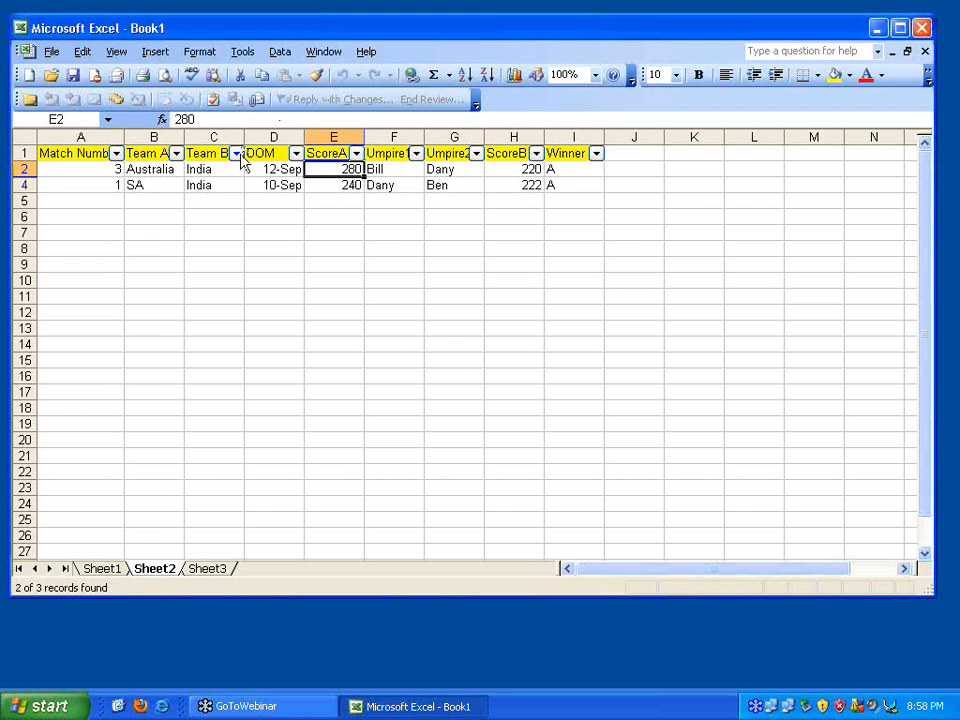
# Set the Team B filter back to (All) so all three matches appear
pyautogui.click(236, 153)
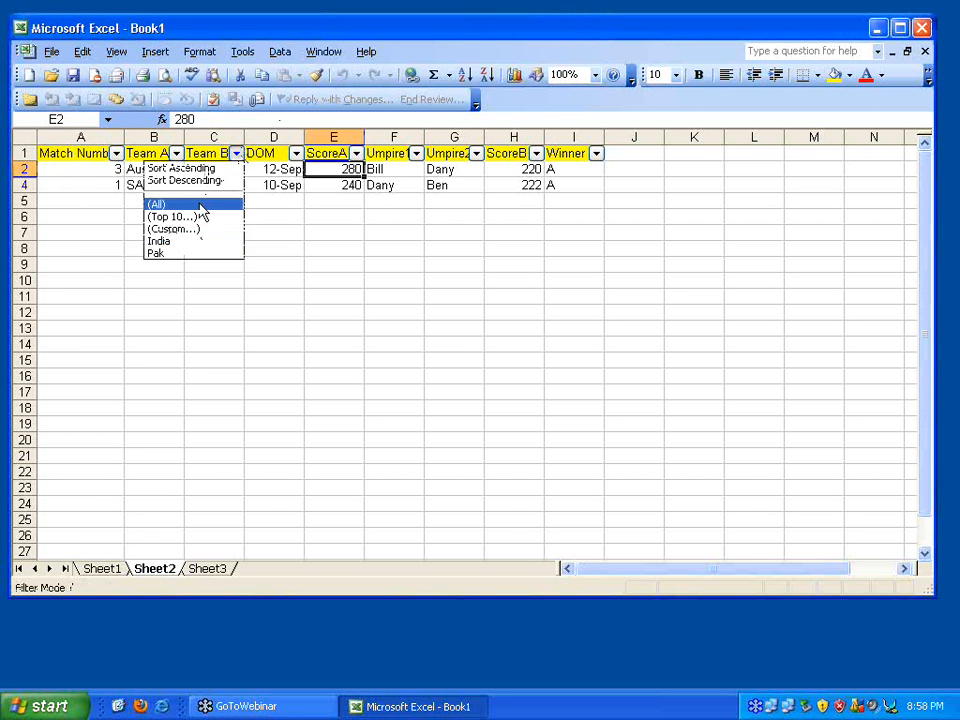
pyautogui.click(160, 204)
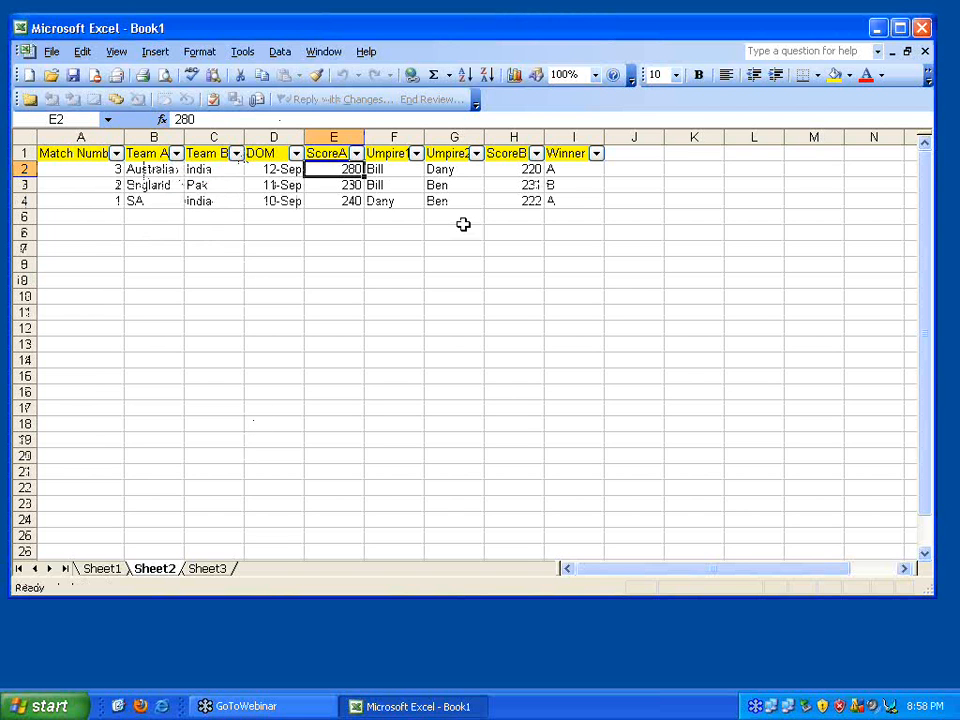
pyautogui.click(501, 173)
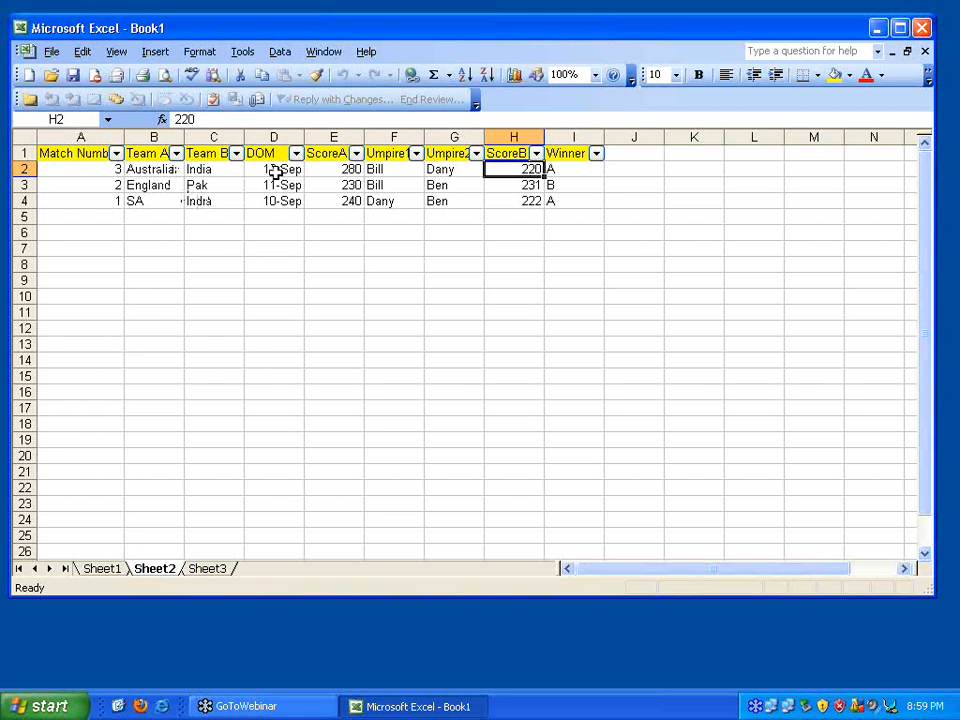
pyautogui.click(106, 170)
pyautogui.keyDown('shift'); pyautogui.click(102, 200); pyautogui.keyUp('shift')
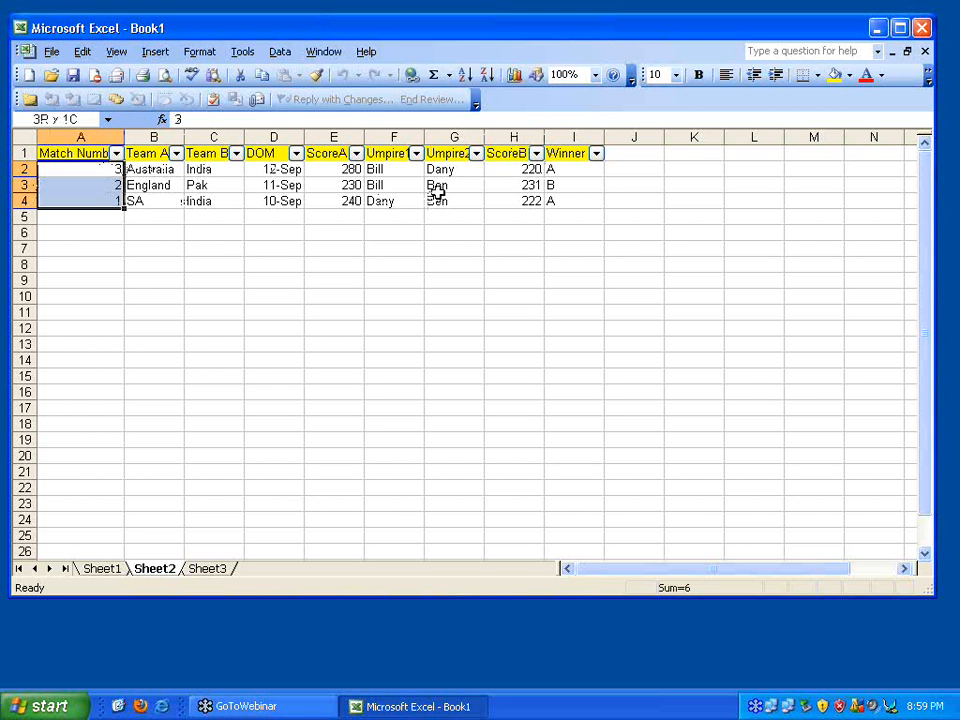
pyautogui.keyDown('ctrl'); pyautogui.click(525, 169); pyautogui.keyUp('ctrl')
pyautogui.keyDown('ctrl'); pyautogui.click(521, 185); pyautogui.keyUp('ctrl')
pyautogui.keyDown('ctrl'); pyautogui.click(521, 200); pyautogui.keyUp('ctrl')
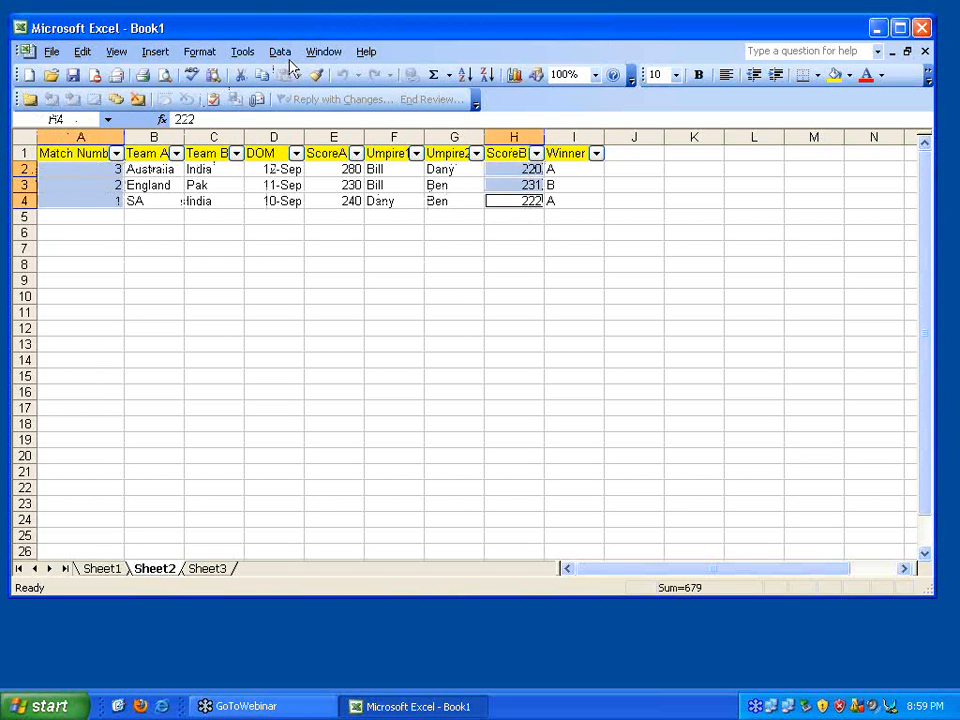
pyautogui.click(155, 52)
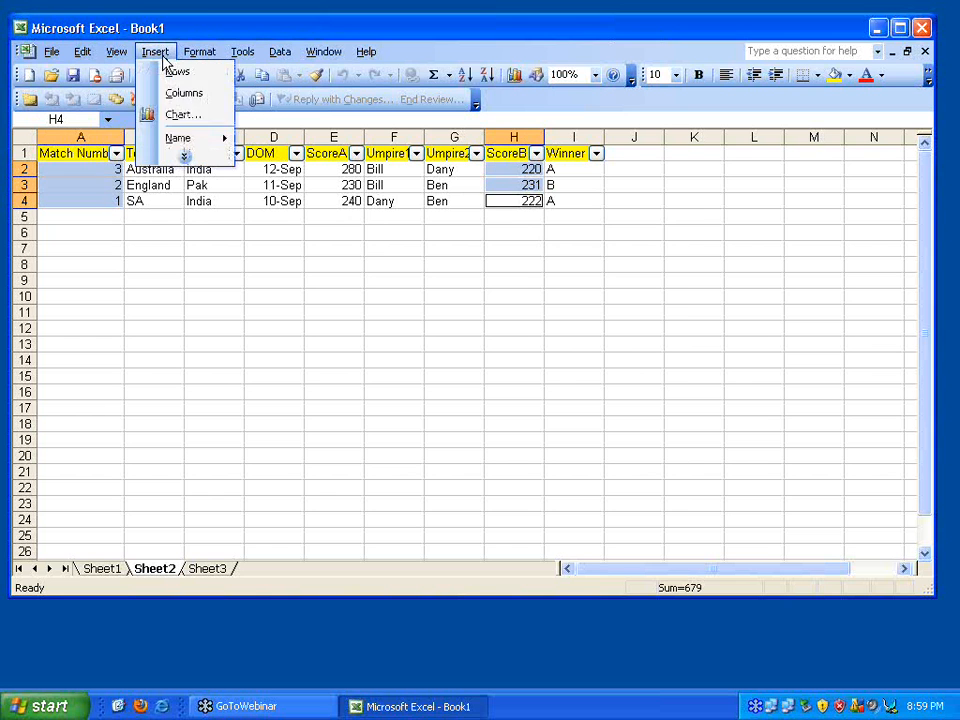
pyautogui.click(181, 115)
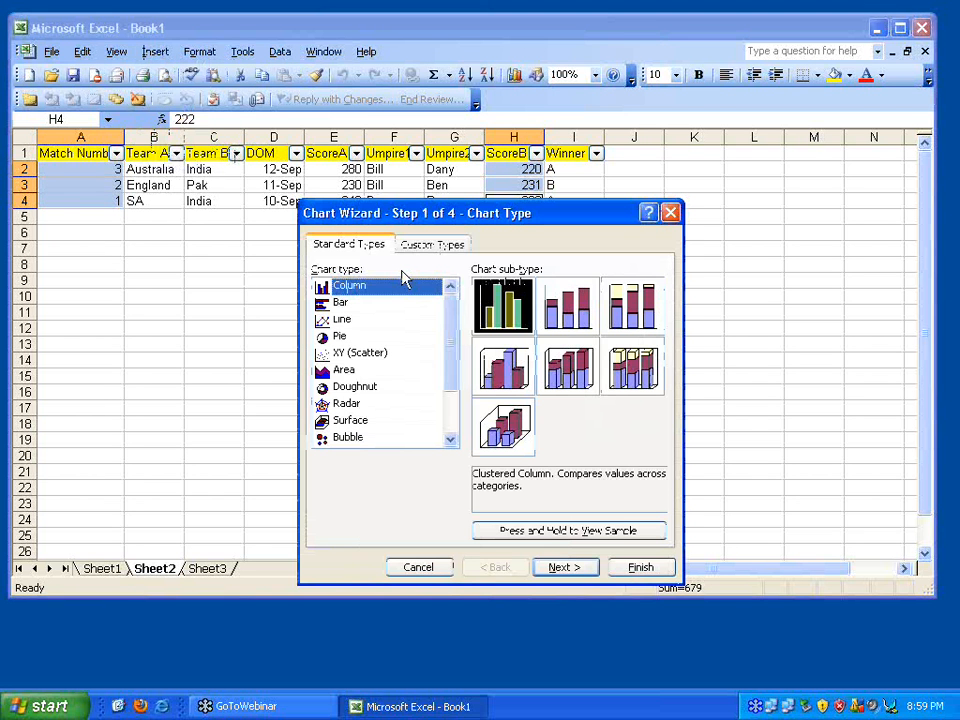
pyautogui.click(341, 318)
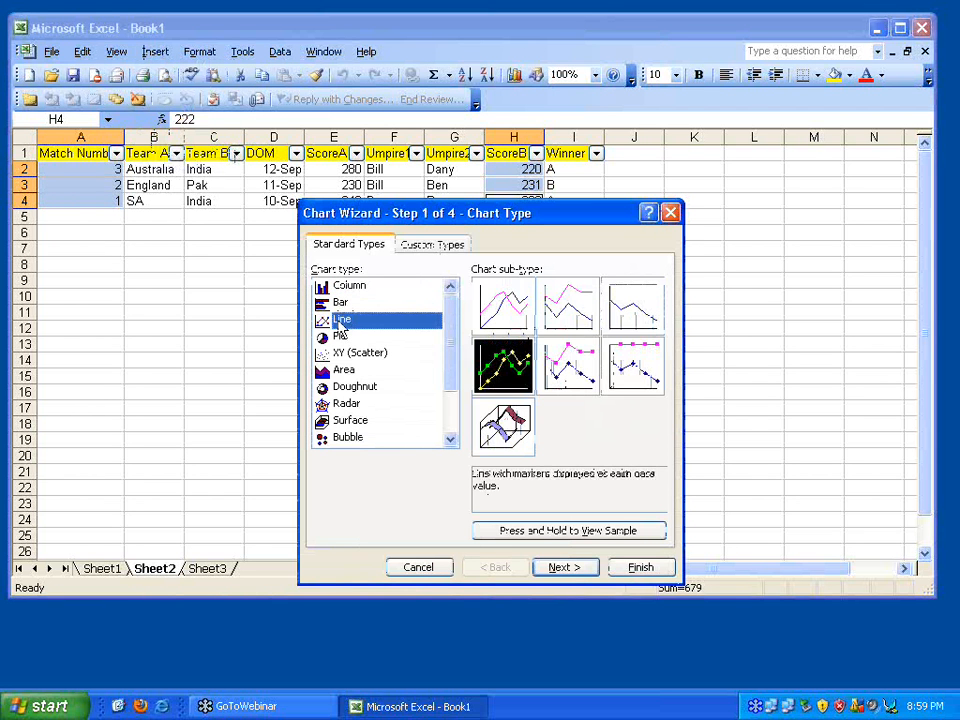
pyautogui.moveTo(583, 541); pyautogui.dragTo(583, 541)
pyautogui.click(350, 286)
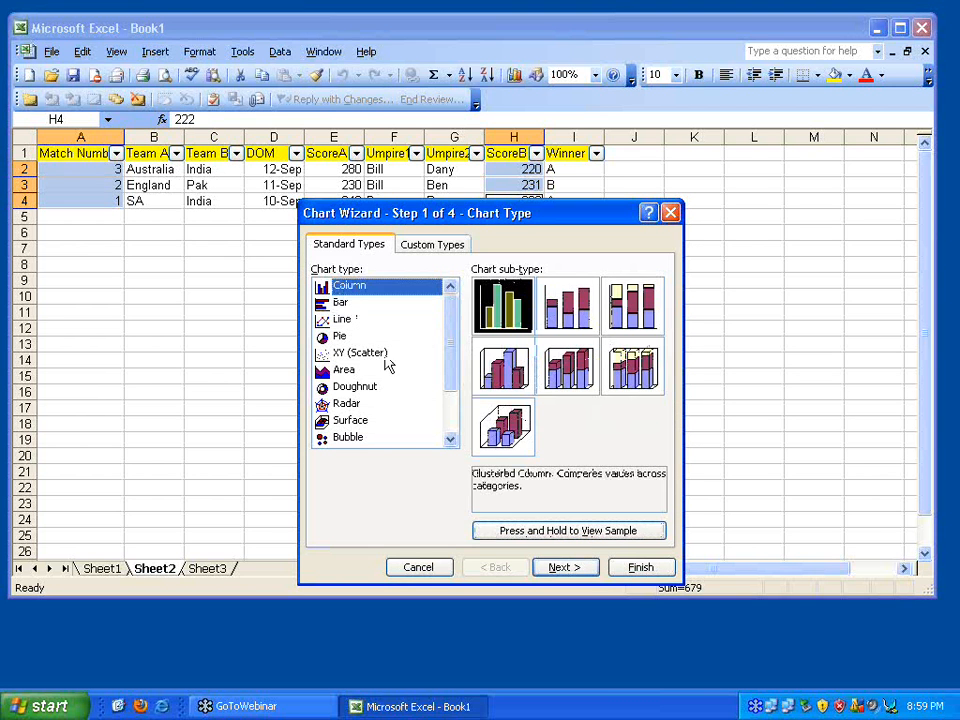
pyautogui.moveTo(589, 542); pyautogui.dragTo(597, 540)
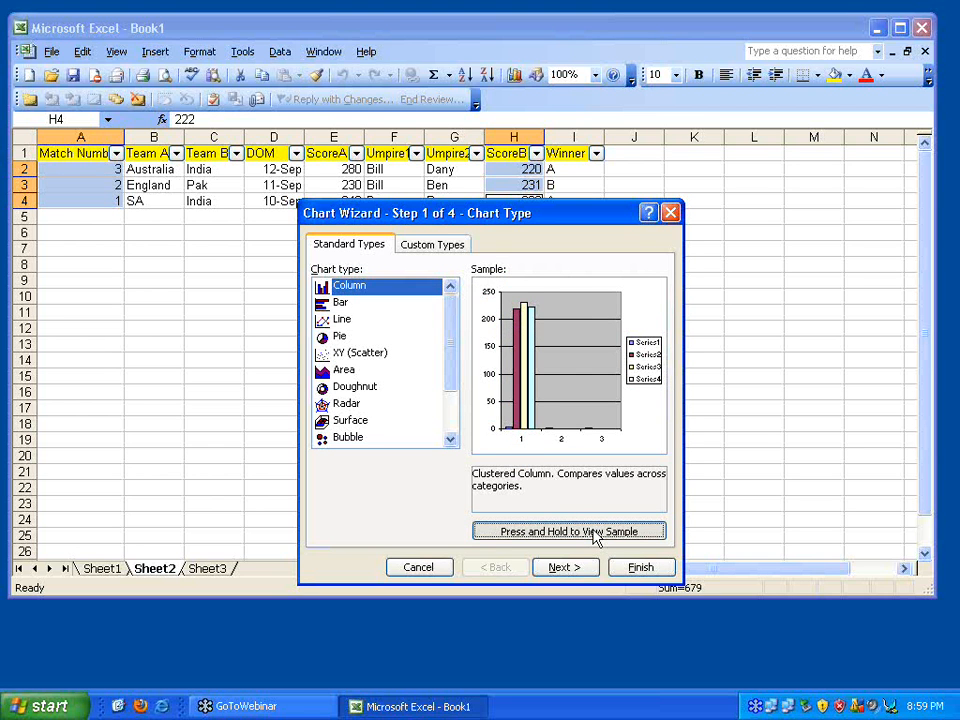
pyautogui.click(445, 570)
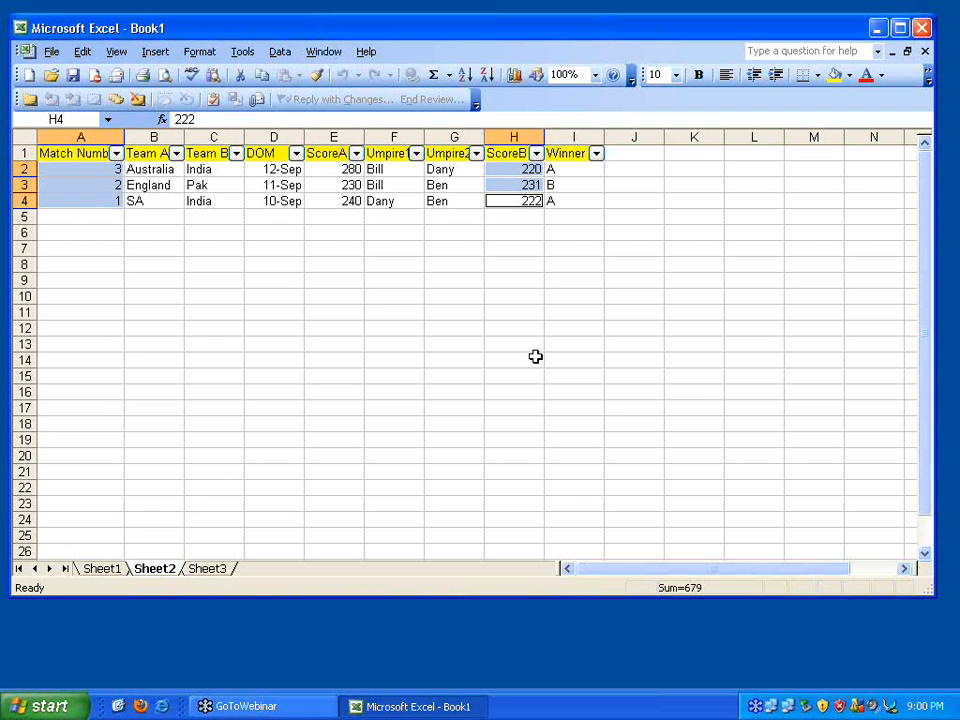
pyautogui.click(514, 75)
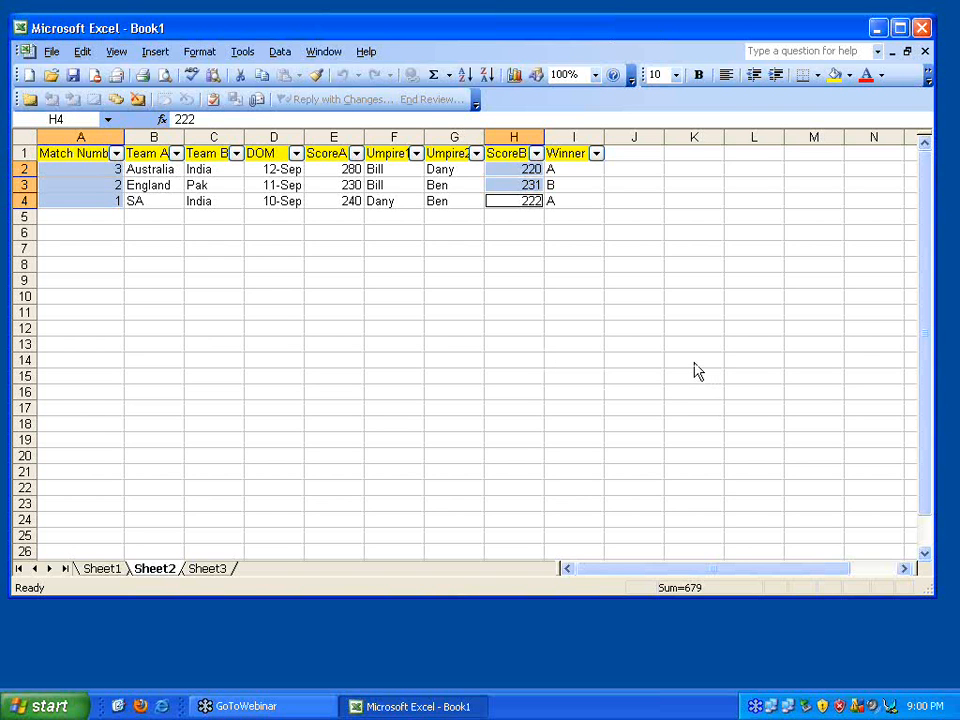